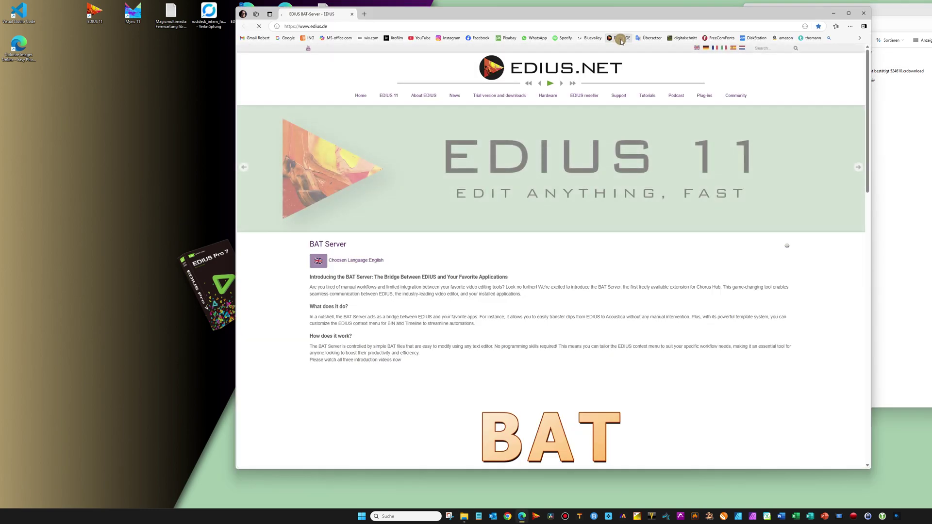
- Search the EDIUS website for "bat" and open the BAT Server article
left_click(765, 49)
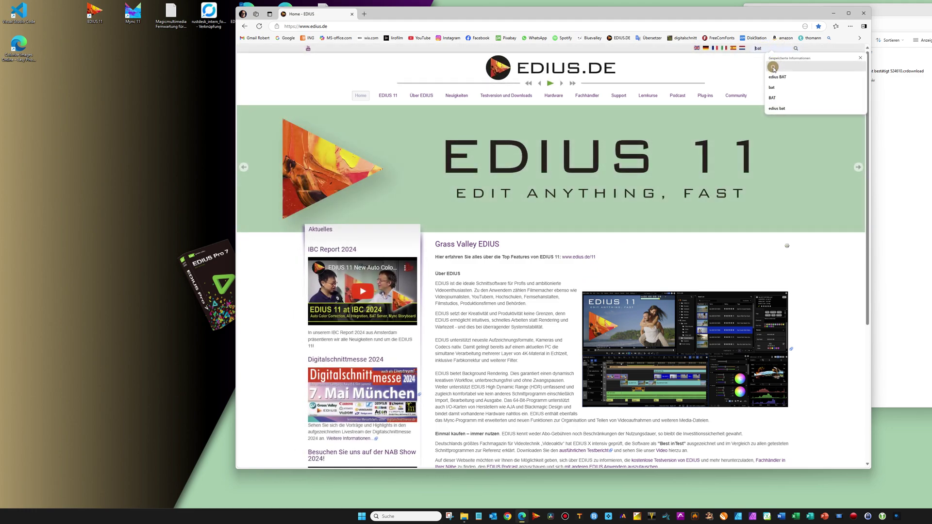
left_click(773, 69)
left_click(792, 51)
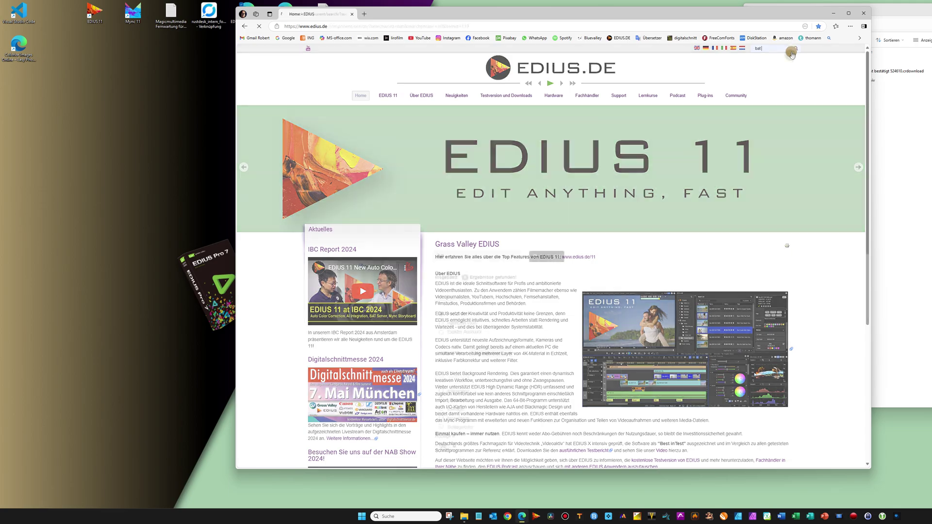
scroll(624, 213, "down", 5)
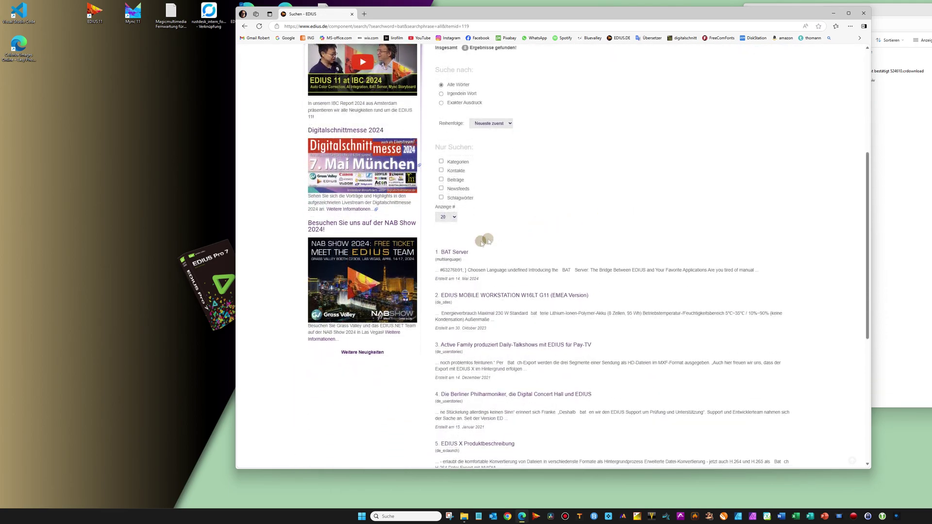
left_click(457, 254)
- Download the EDIUS 11 Setup Manager Installer beta from the BAT Server page and close the browser
scroll(588, 215, "down", 2)
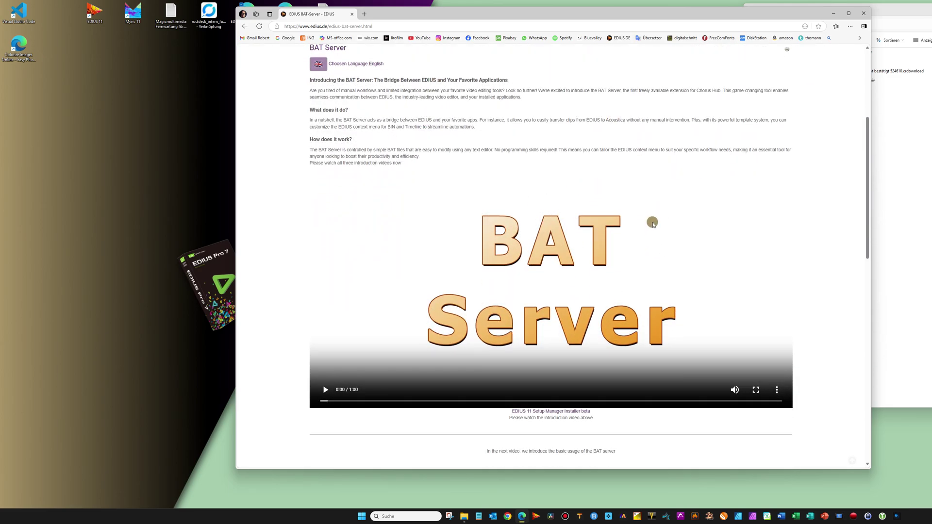
scroll(651, 226, "down", 2)
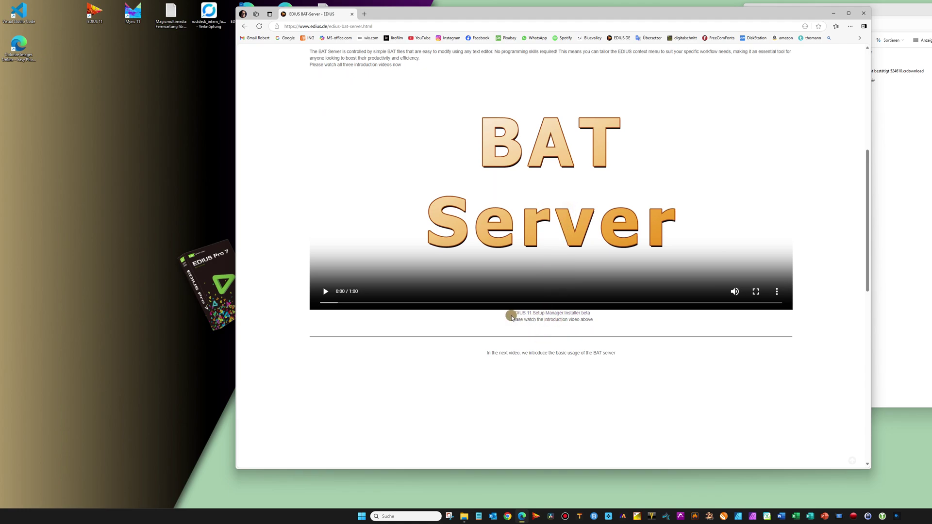
left_click(569, 315)
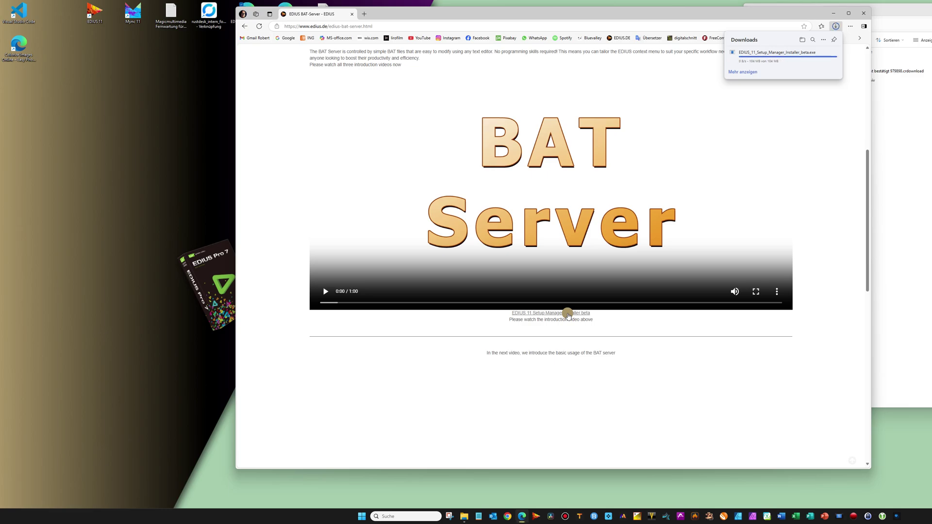
left_click_drag(786, 10, 710, 16)
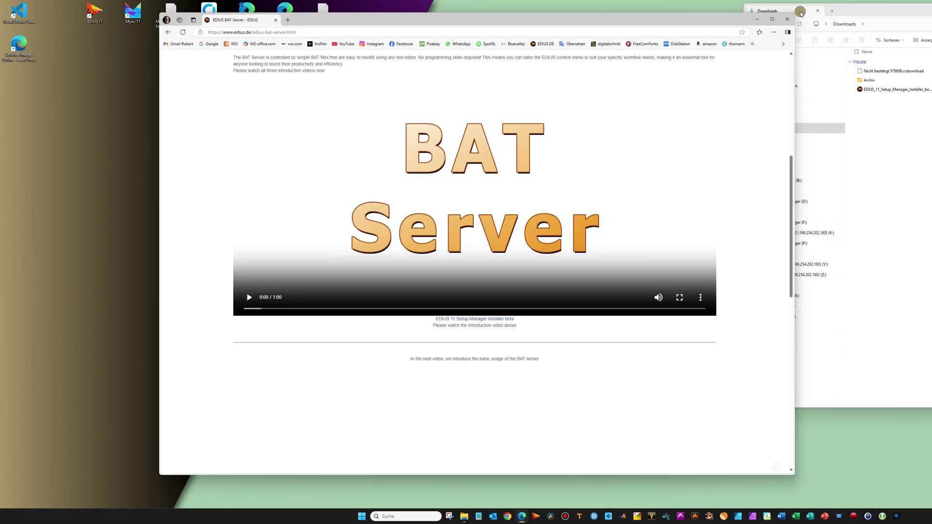
left_click(788, 19)
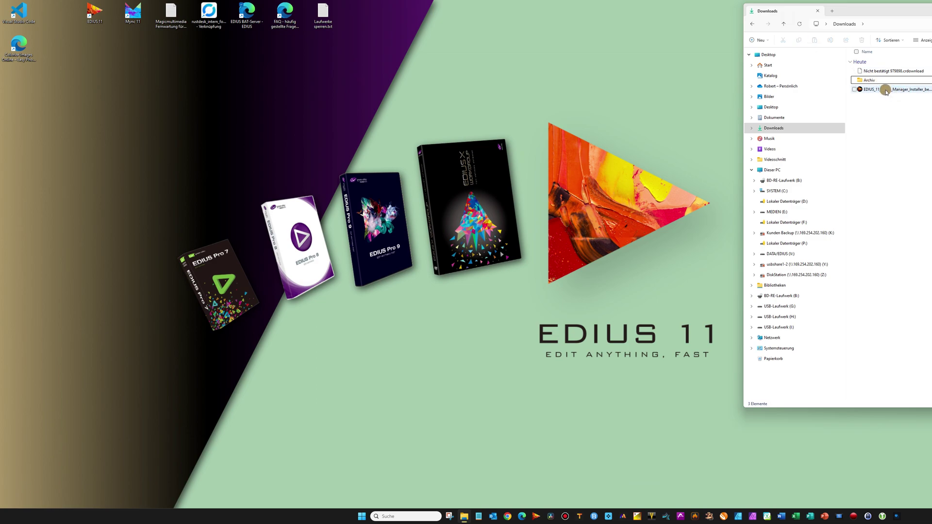
- Install EDIUS 11 Setup Manager from the downloaded file, accepting the license, default folder and desktop shortcut, and launch it on finishing
double_click(886, 91)
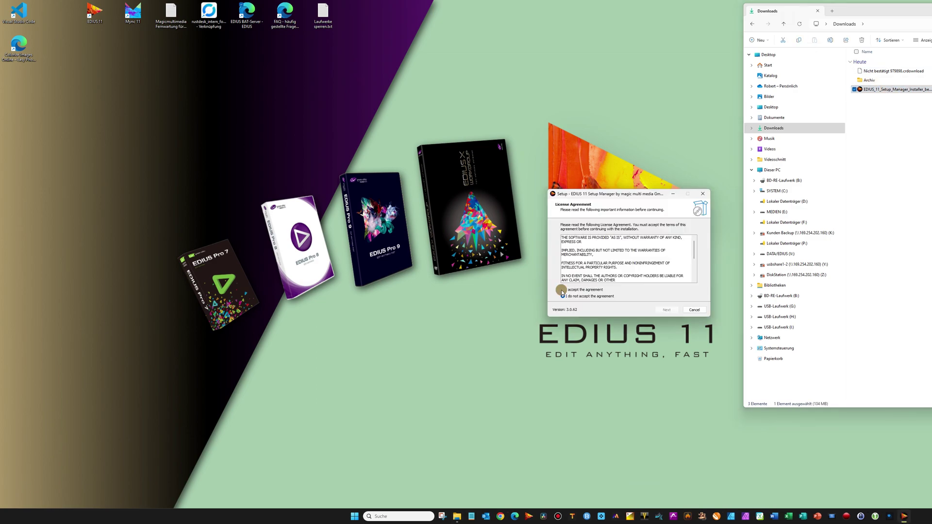
left_click(562, 290)
left_click(663, 310)
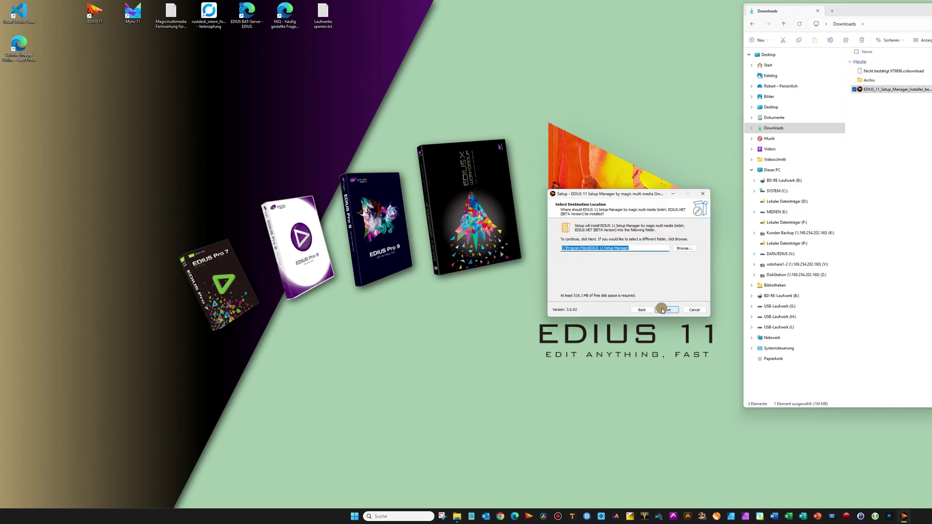
left_click(663, 309)
left_click(666, 310)
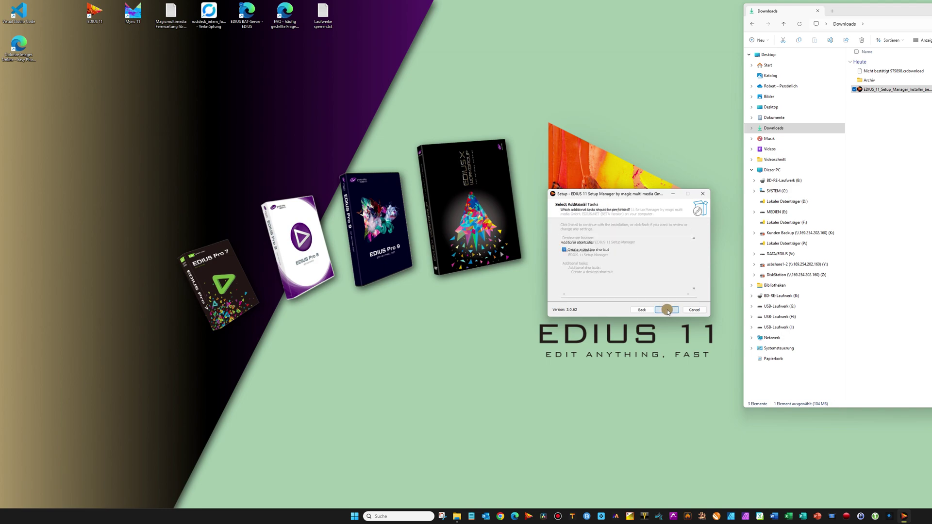
left_click(668, 311)
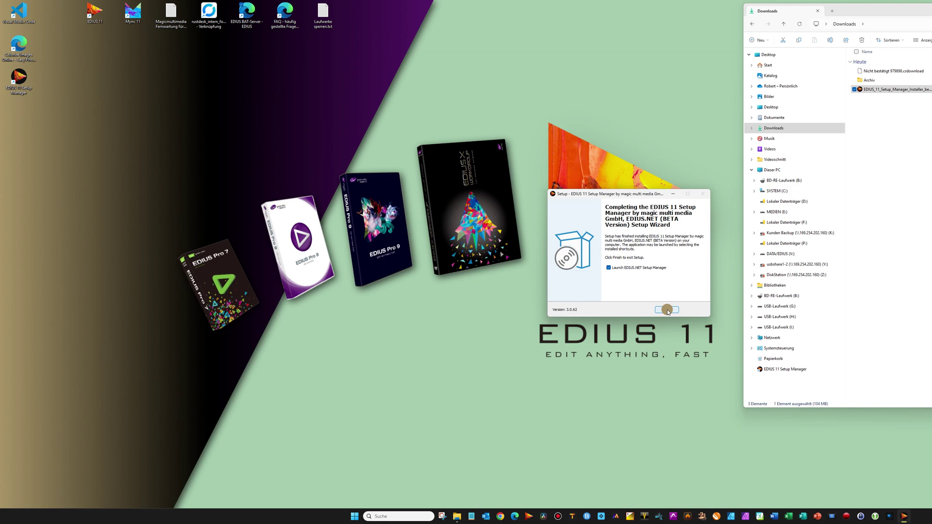
left_click(668, 310)
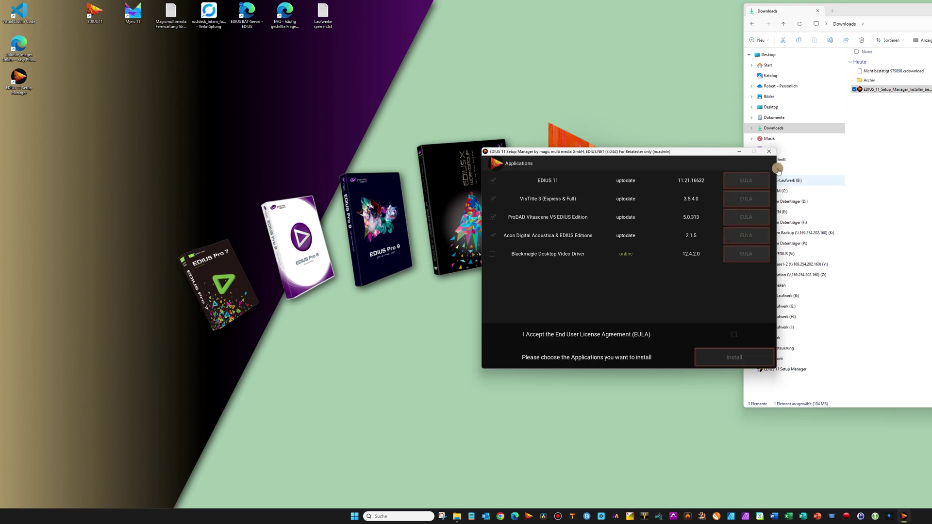
- Accept the EULA, run the installation with the preselected EDIUS applications, and exit the Setup Manager
left_click(734, 334)
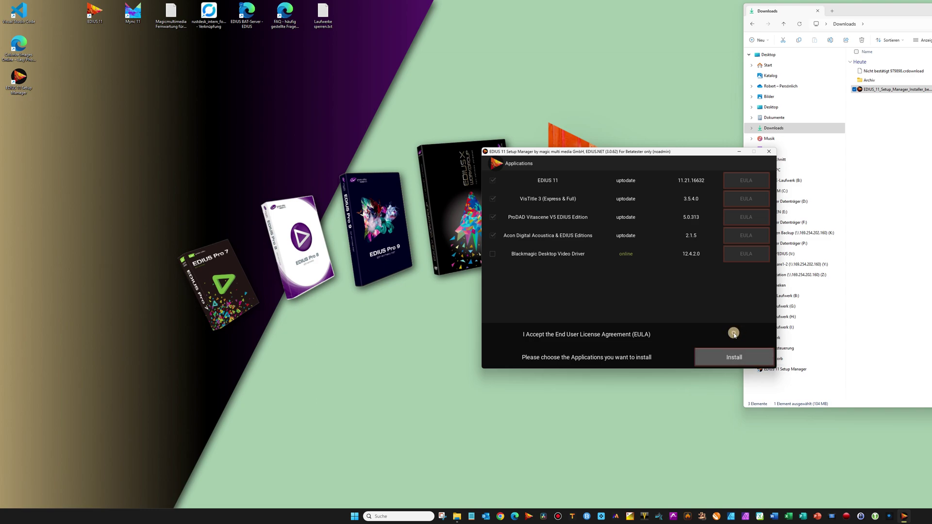
left_click(734, 357)
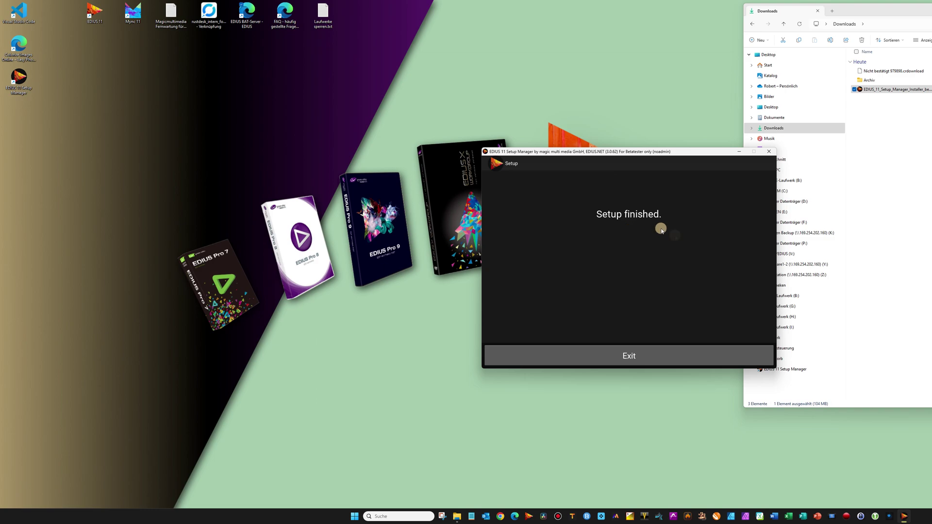
left_click(640, 358)
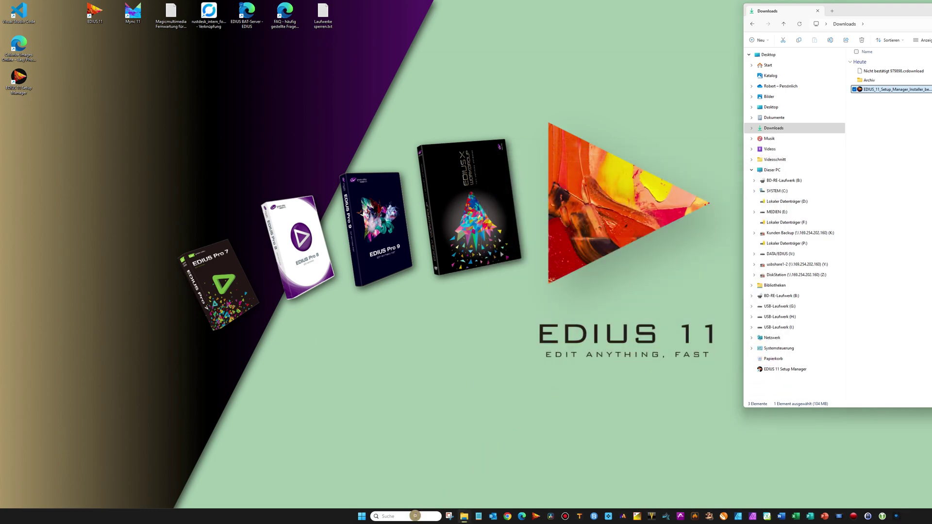
- Find the BAT Server Panel by searching Windows for "panel", open it, and start the BAT Server installation
left_click(416, 516)
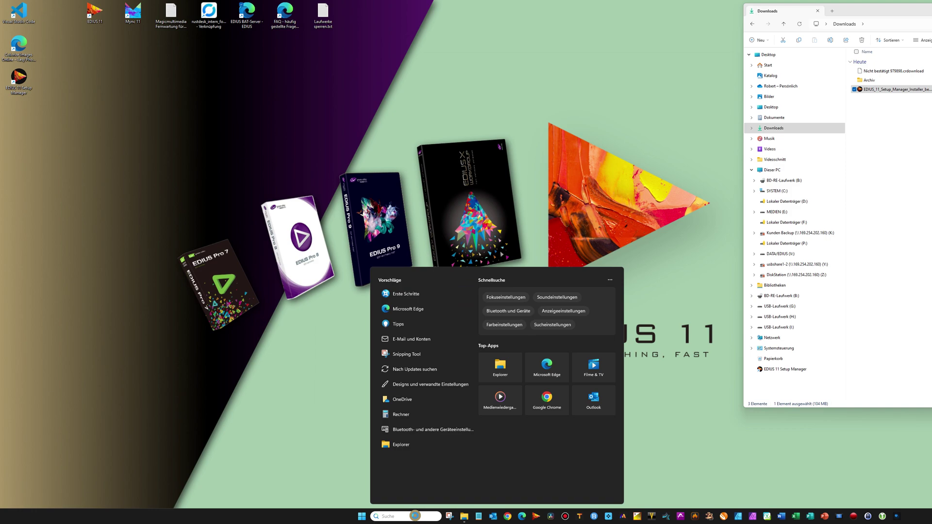
type("panel")
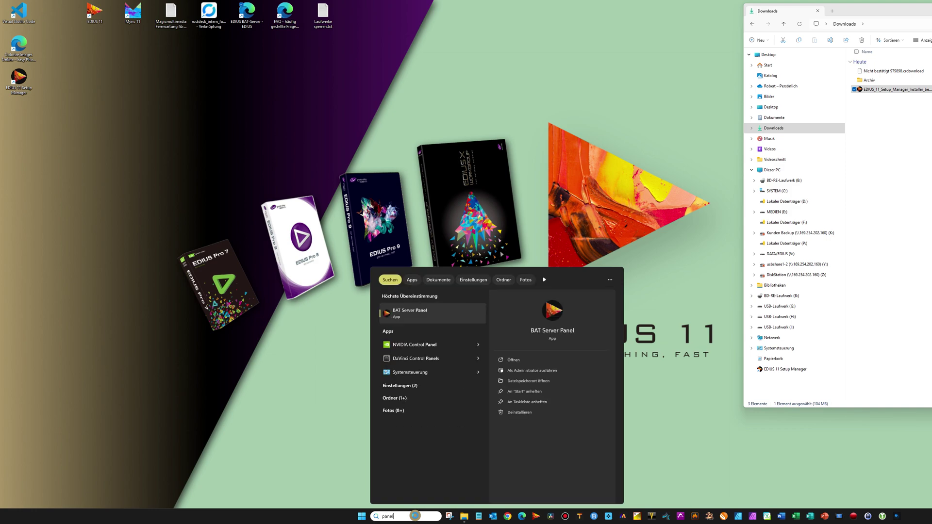
left_click(411, 312)
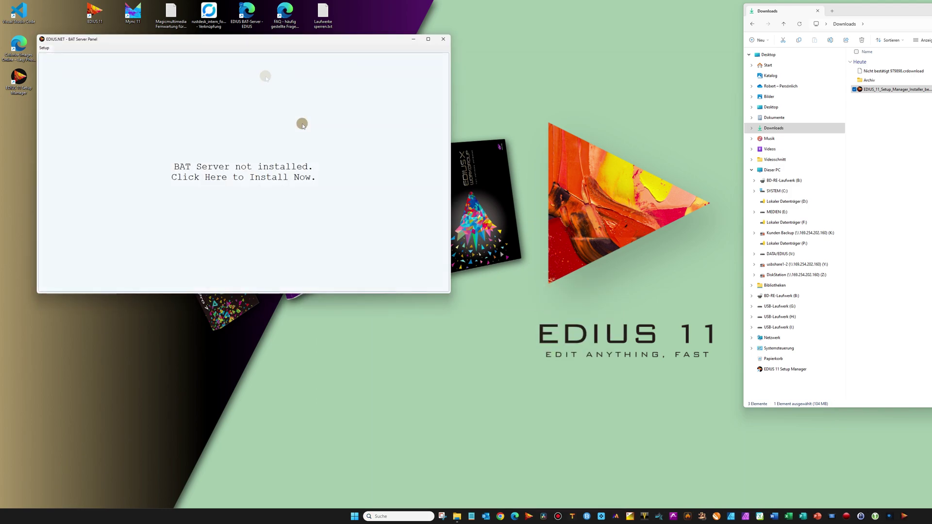
left_click_drag(264, 43, 509, 83)
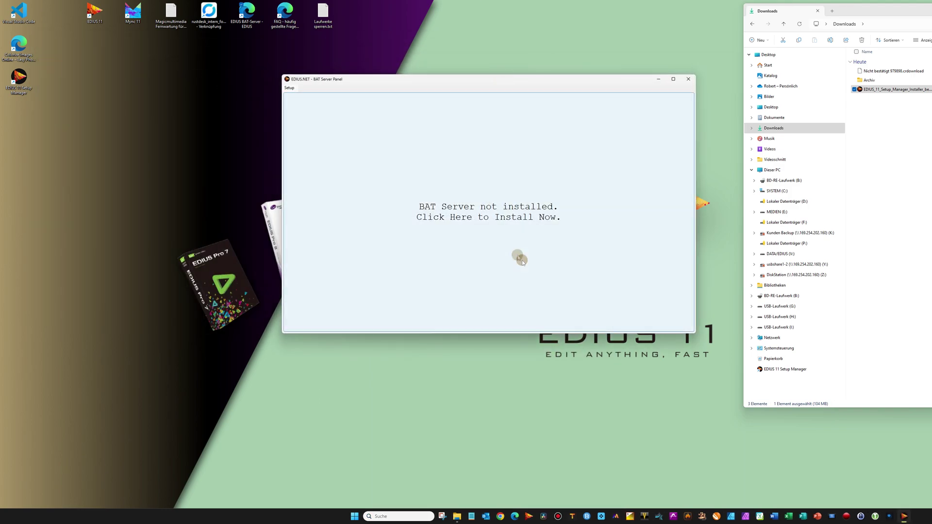
left_click(494, 208)
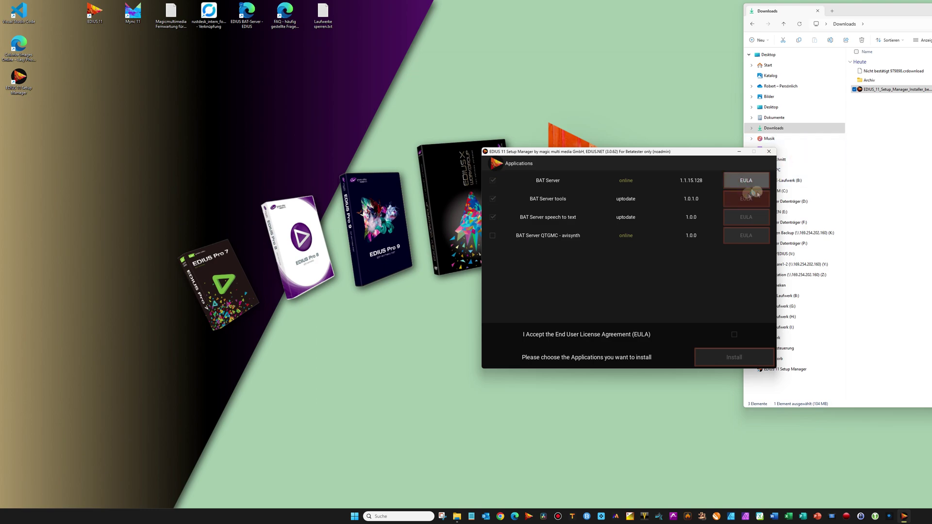
- Accept the EULA, install BAT Server with its preselected components, and exit the setup
left_click(734, 334)
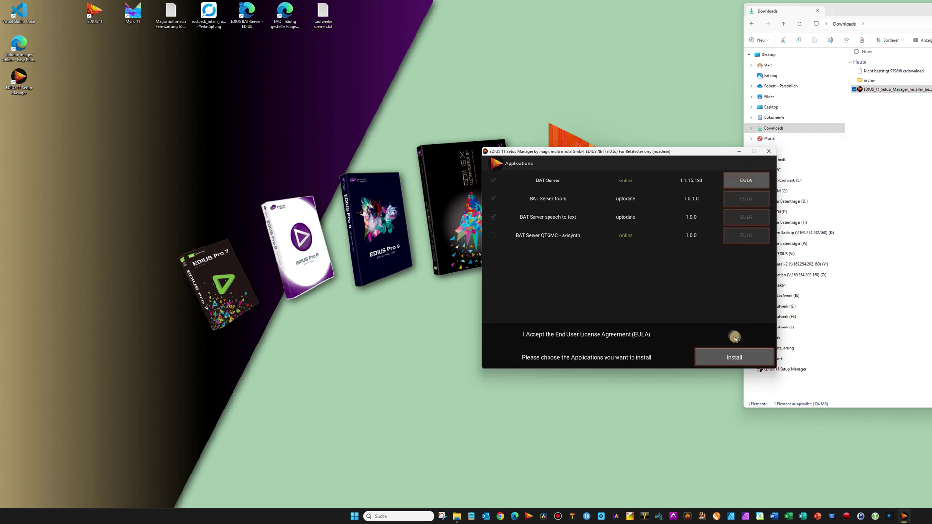
left_click(743, 358)
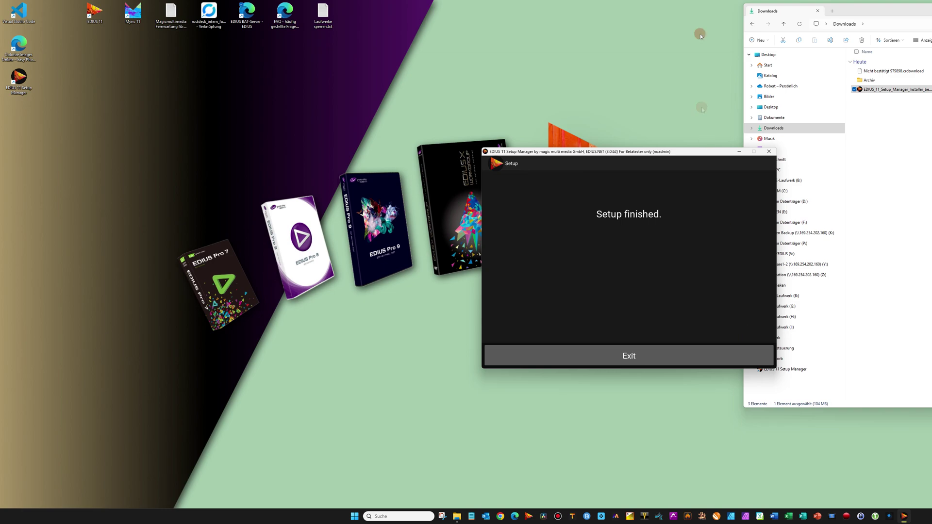
left_click(662, 356)
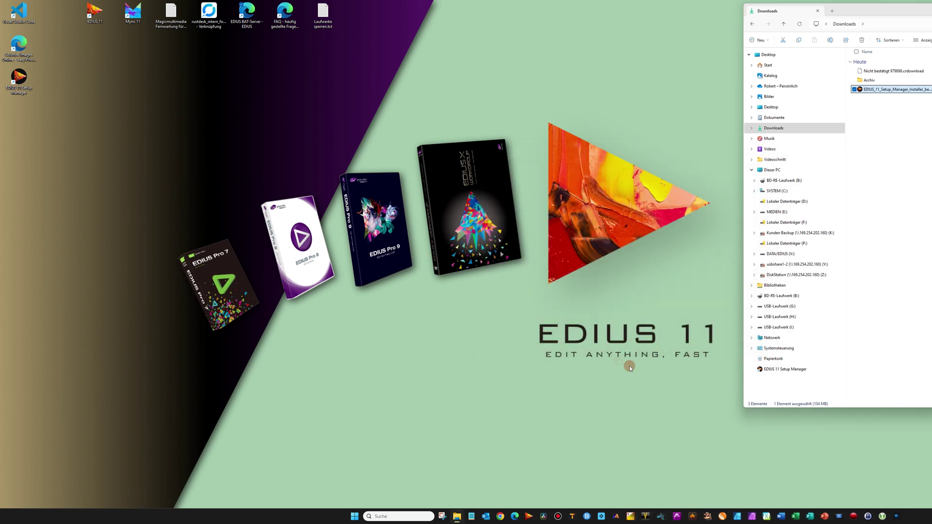
- Search Windows for "edius power" and open the best match
left_click(403, 517)
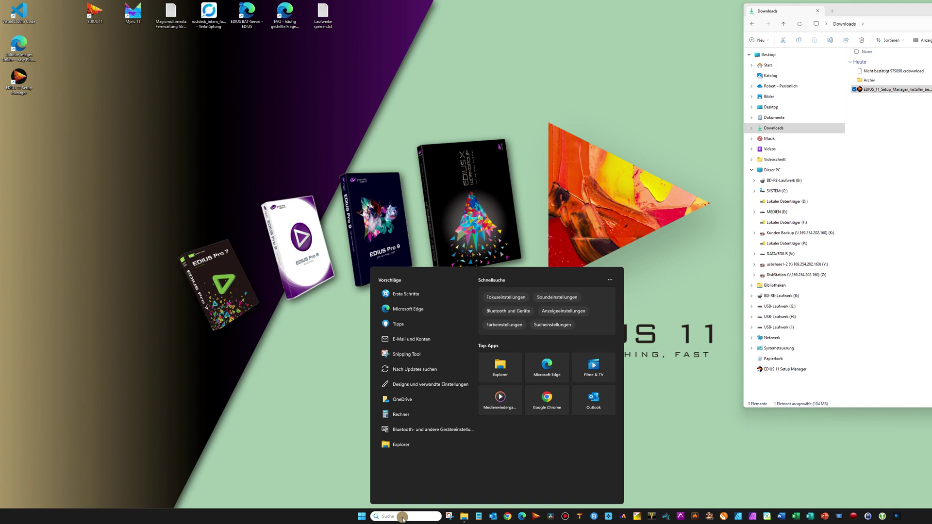
type("edius power")
left_click(426, 316)
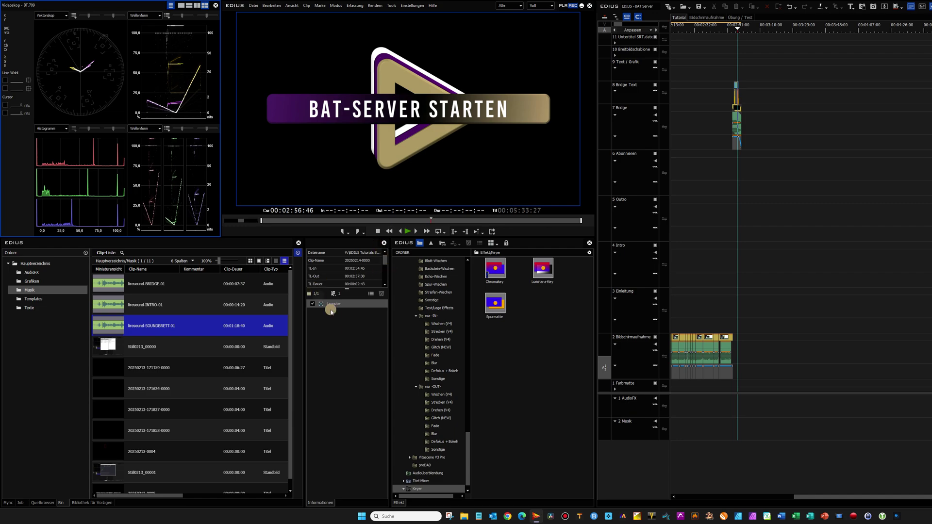
- Open the BAT Server Panel alongside the EDIUS project by searching Windows for "pan", and minimize the panel
left_click(409, 515)
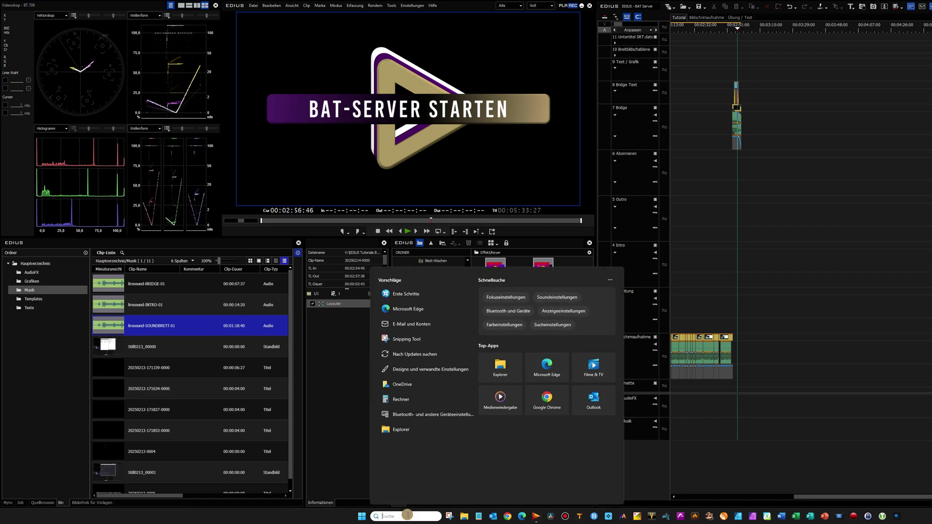
type("pan")
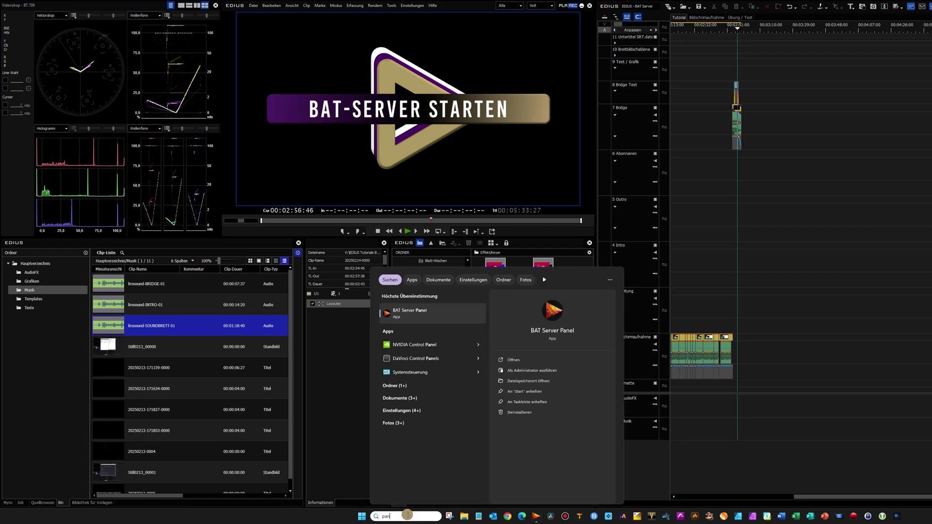
left_click(411, 313)
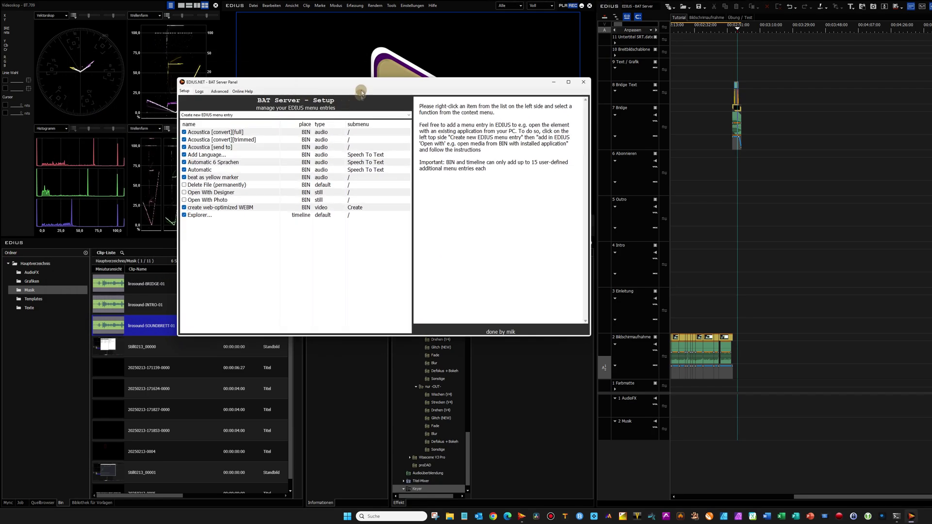
left_click(552, 82)
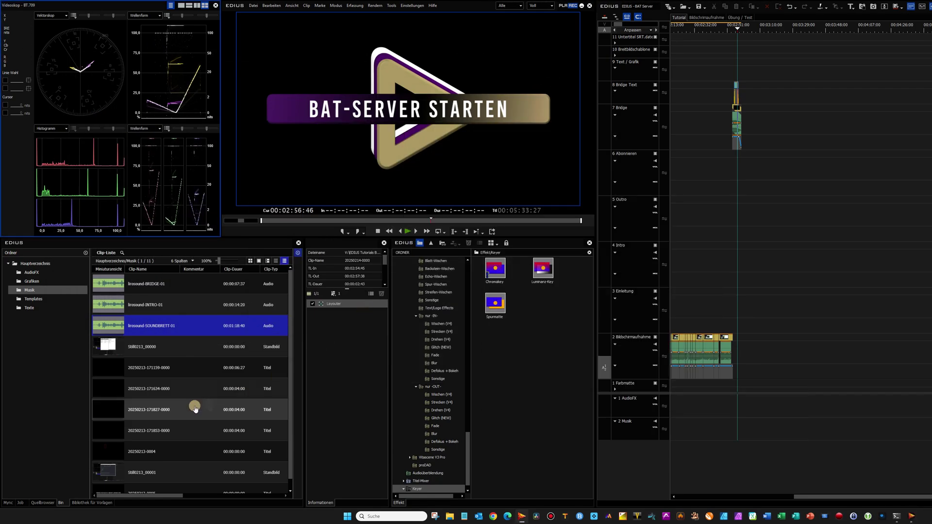
- Disable the "create web-optimized WEBM" menu entry in the BAT Server setup list and move the panel clear of the bin
right_click(194, 320)
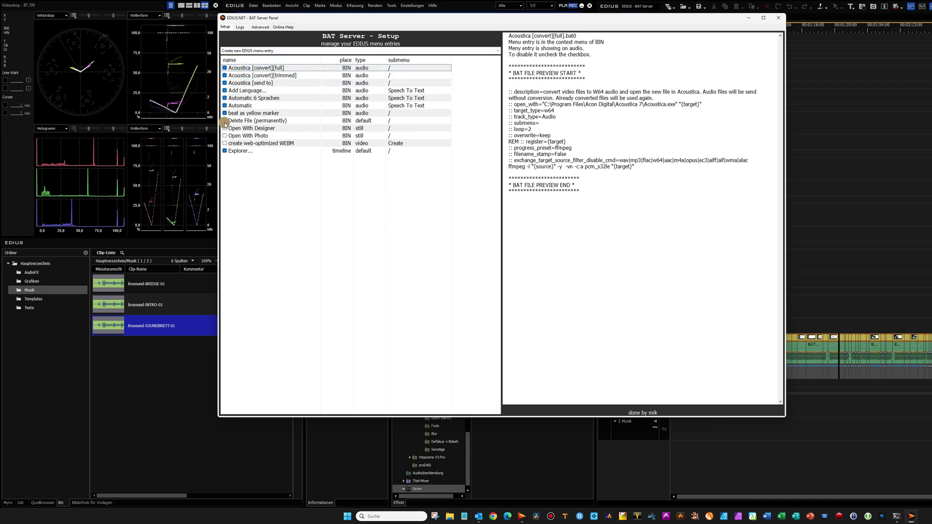
left_click(226, 143)
left_click_drag(312, 28, 458, 83)
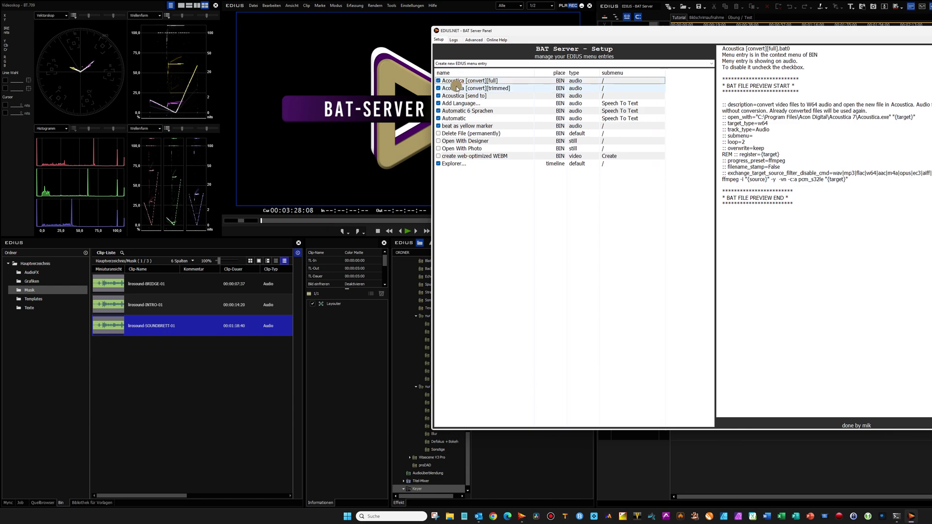
- Inspect the context menu of the SOUNDBRETT-01 audio clip with the three Acoustica entries enabled and again with them disabled
left_click(195, 326)
right_click(195, 328)
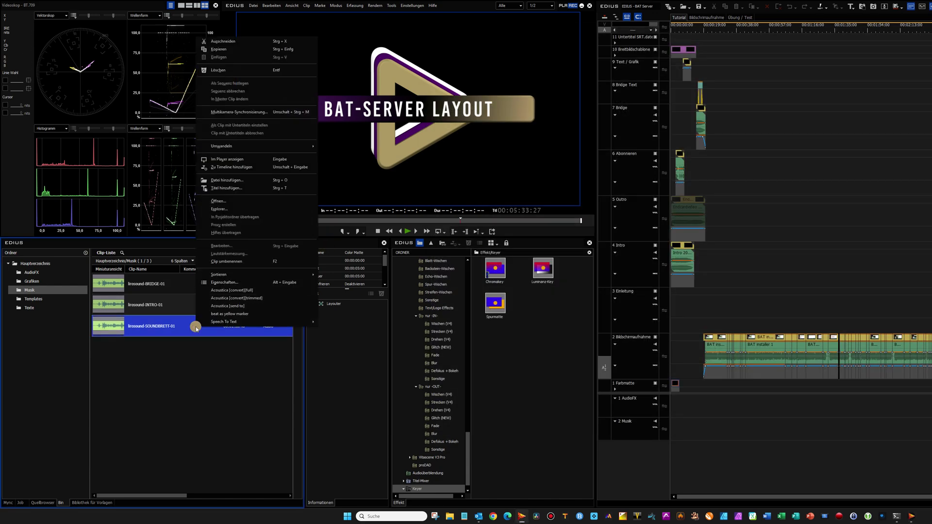
left_click(245, 305)
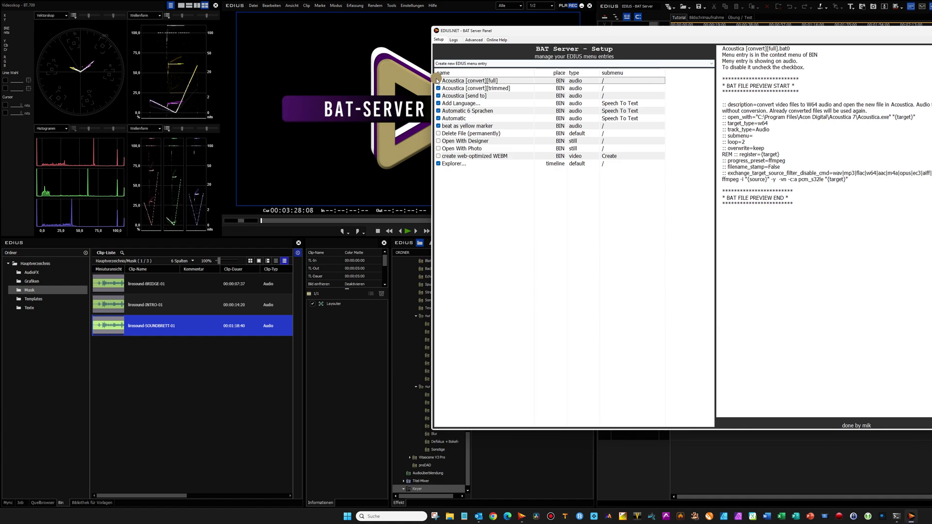
left_click(173, 327)
right_click(174, 326)
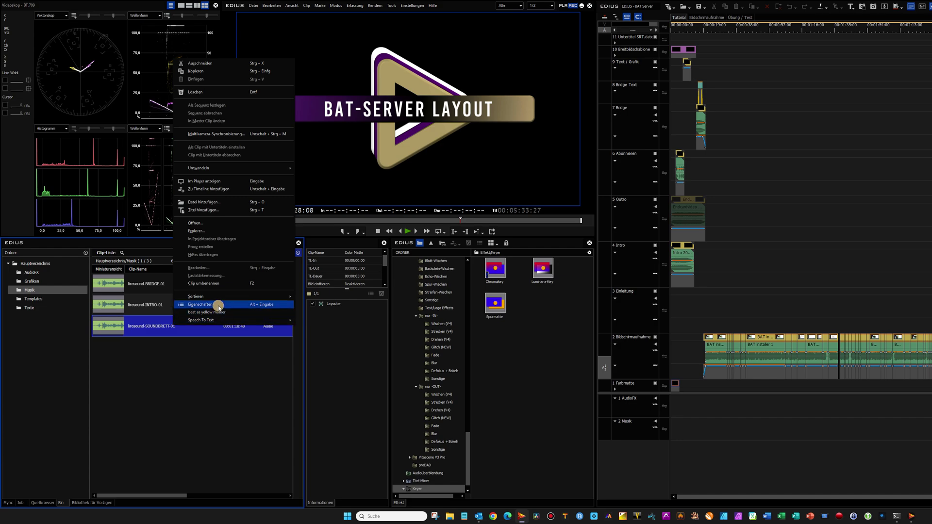
- Re-enable the three Acoustica entries in the BAT Server setup list and check the SOUNDBRETT-01 clip's context menu
left_click(912, 516)
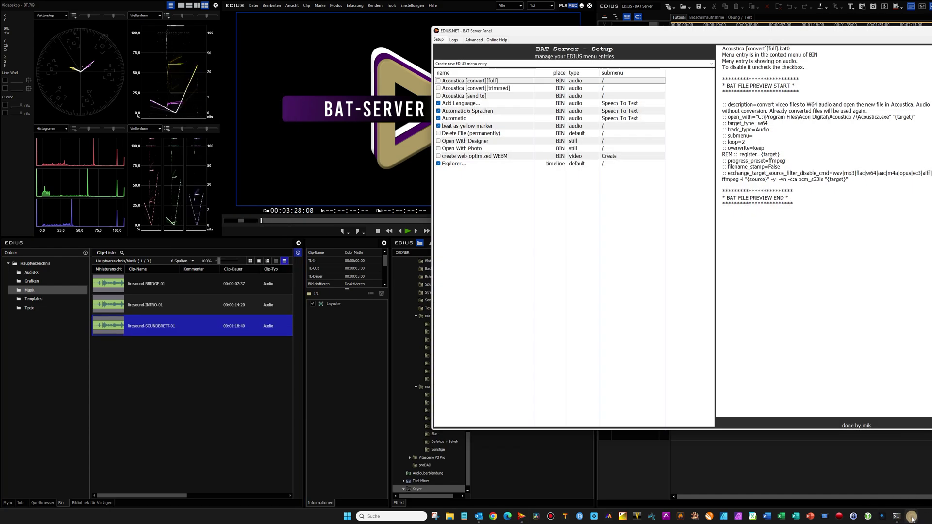
left_click(439, 89)
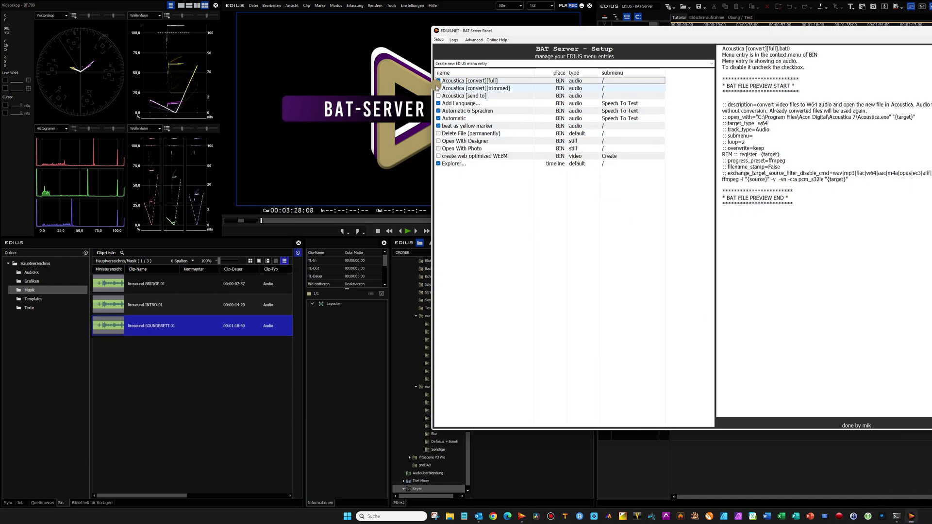
left_click(438, 95)
right_click(204, 327)
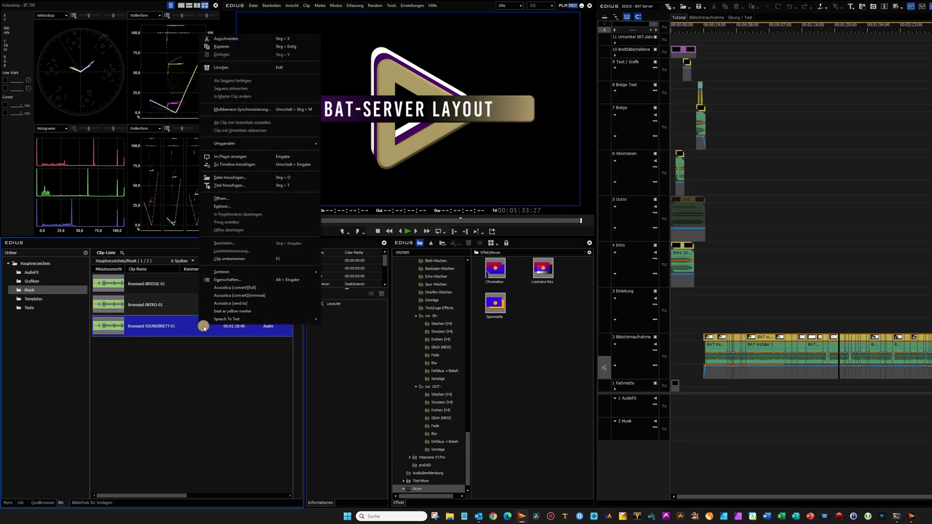
left_click(235, 303)
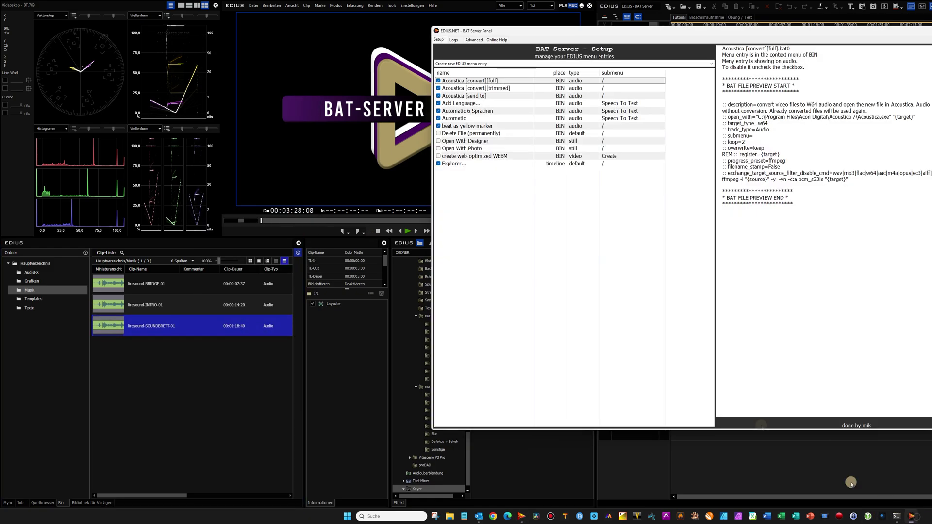
- Move the BAT Server Panel fully into view and inspect the Speech To Text submenu in the SOUNDBRETT-01 clip's context menu
left_click(912, 516)
left_click_drag(515, 32, 303, 25)
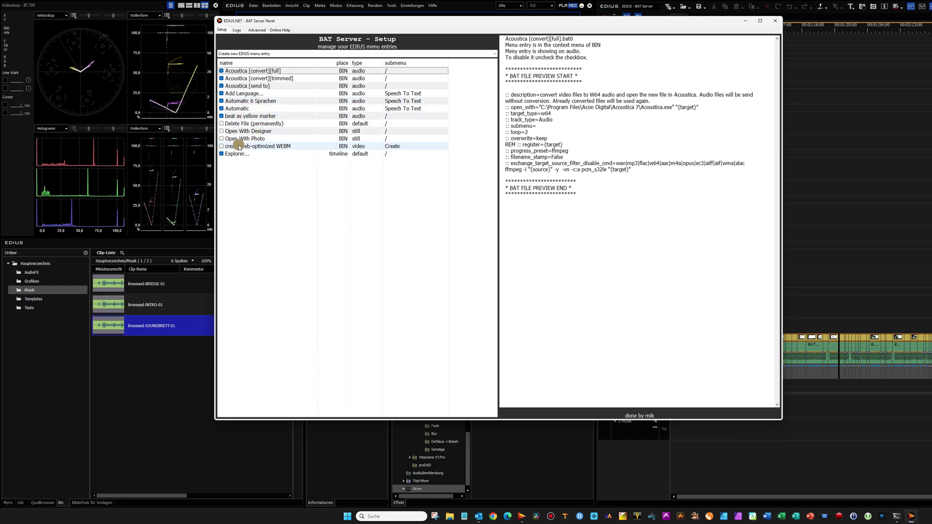
left_click(221, 147)
right_click(168, 324)
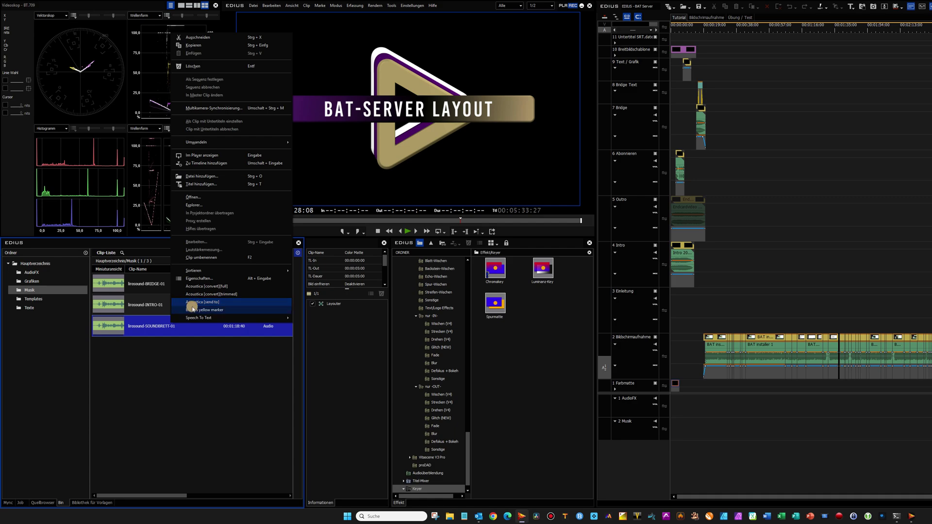
mouse_move(192, 318)
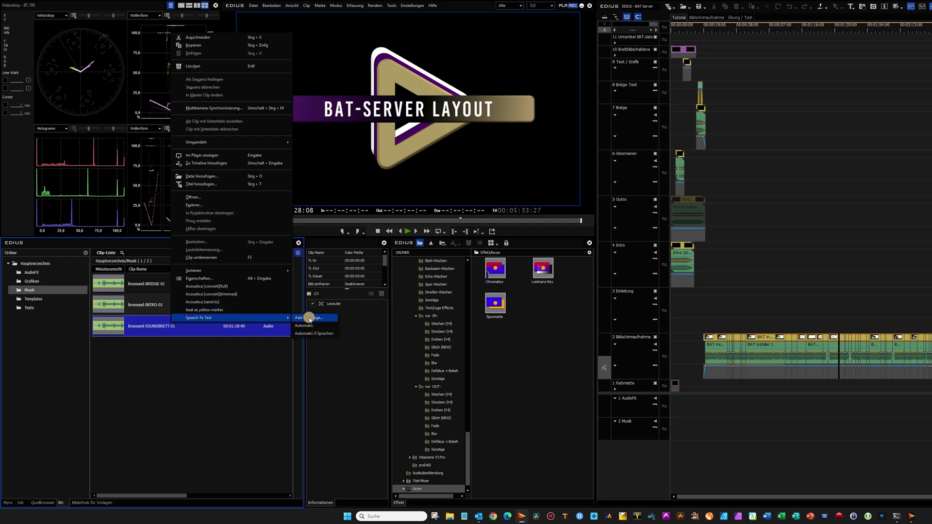
- Review the templates offered for creating a new EDIUS menu entry in the BAT Server Panel
left_click(912, 516)
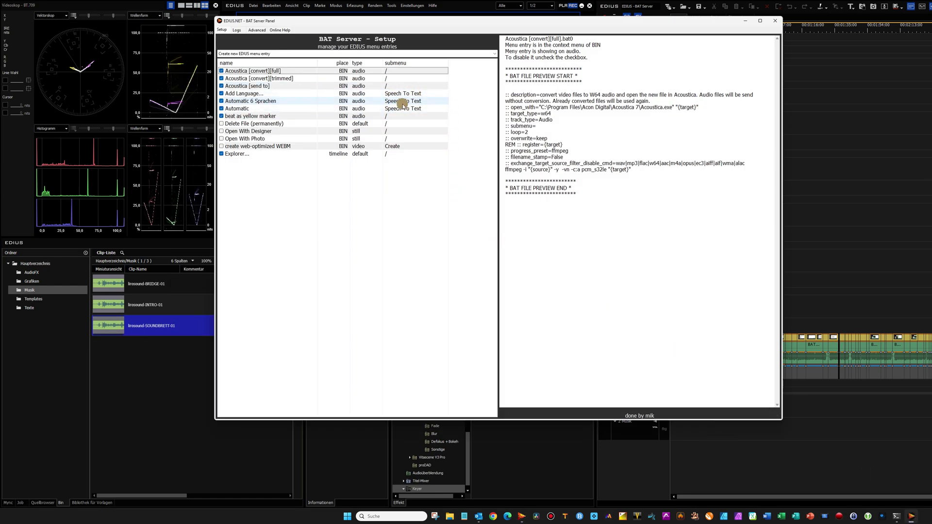
left_click(494, 54)
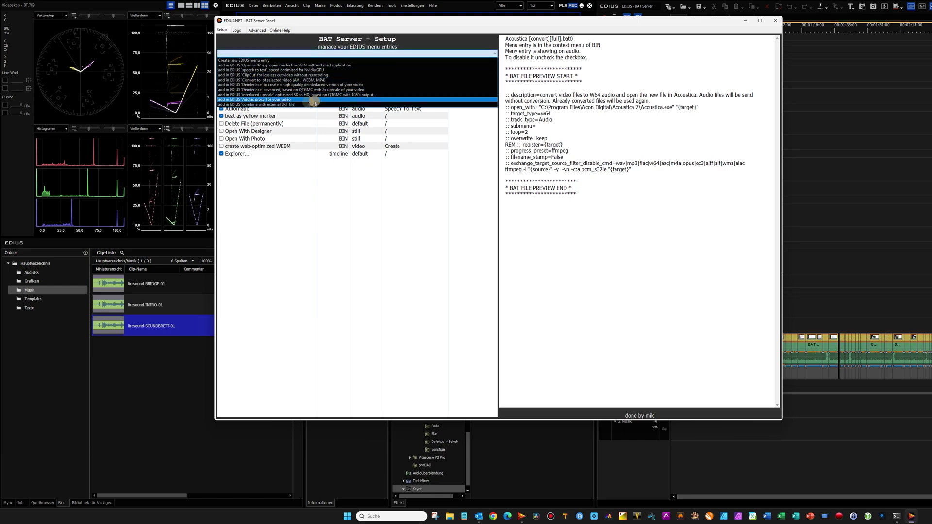
left_click(292, 65)
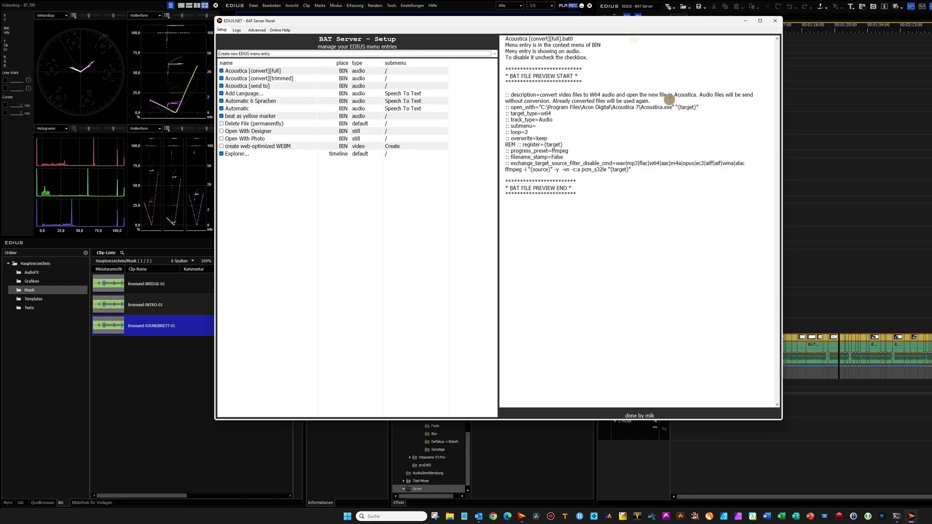
- Preview the BAT files of the setup list entries from Acoustica [convert][trimmed] to create web-optimized WEBM, ending on Acoustica [convert][full]
left_click(250, 78)
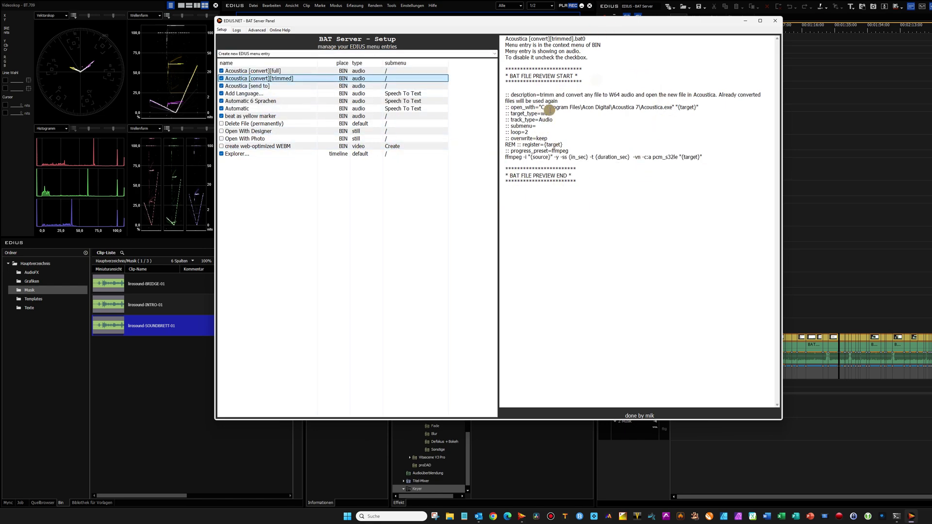
left_click(250, 86)
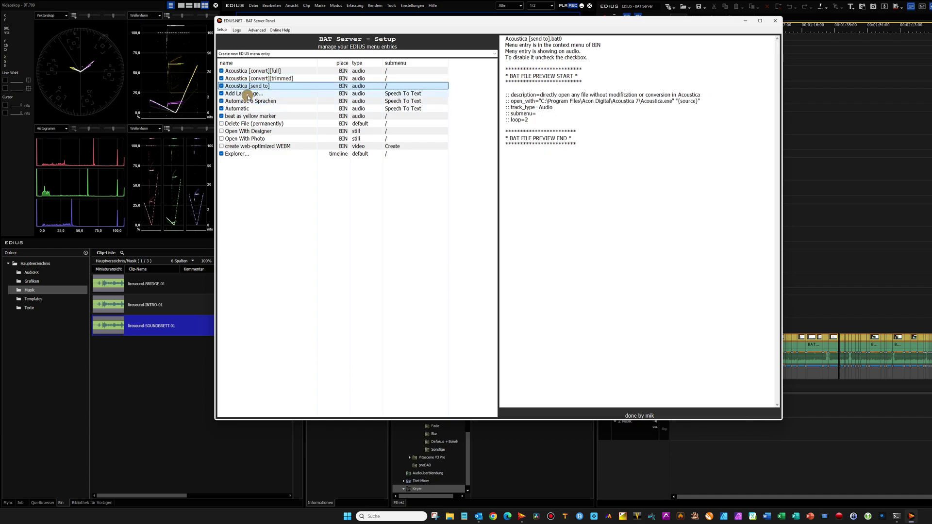
left_click(249, 101)
left_click(261, 117)
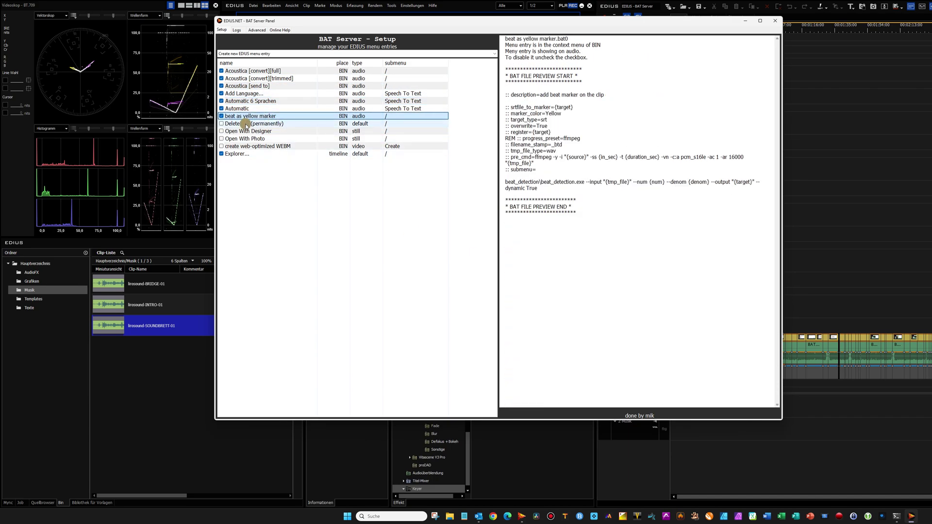
left_click(248, 124)
left_click(245, 131)
left_click(243, 138)
left_click(243, 146)
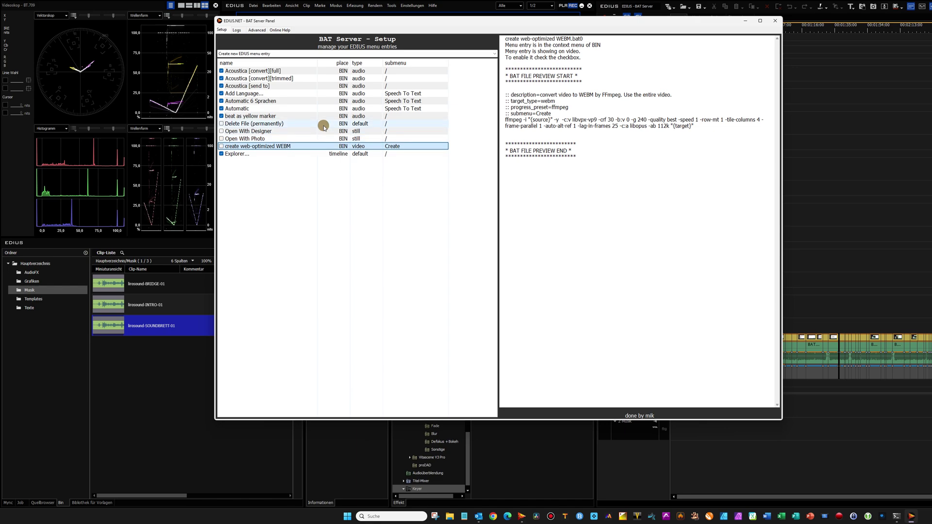
left_click(240, 70)
- Review the BAT Server logs back to the server start entries
left_click(239, 32)
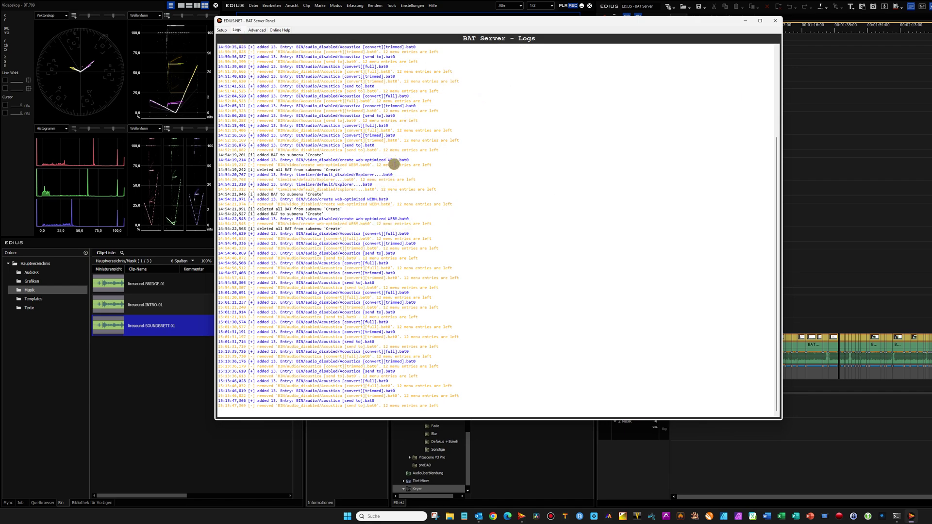
scroll(379, 175, "up", 2)
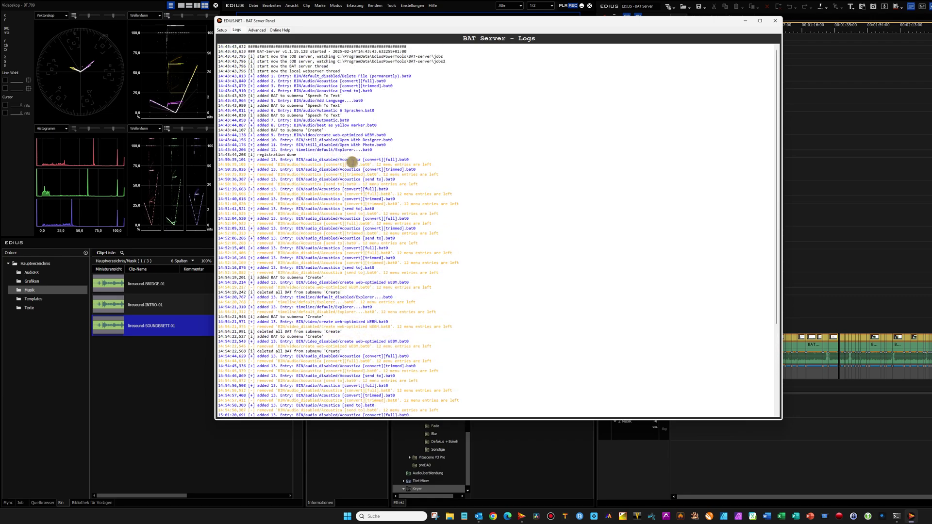
scroll(307, 141, "up", 7)
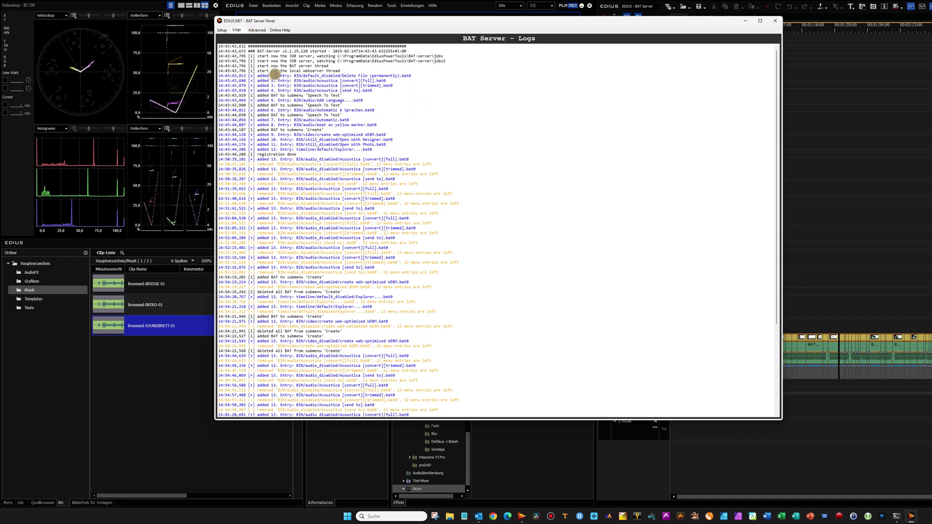
- Compare the advanced page's list of active EDIUS entries with the setup list and reload it
left_click(257, 29)
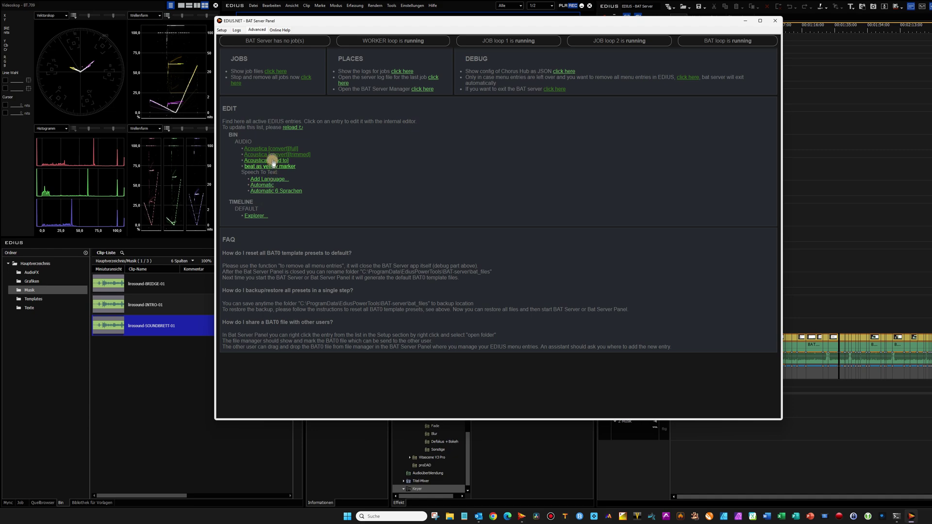
left_click(221, 30)
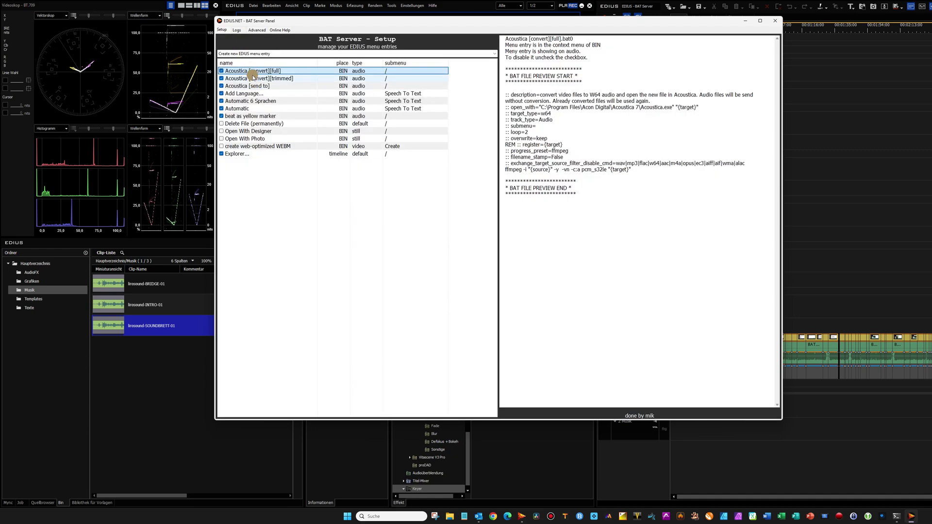
left_click(257, 30)
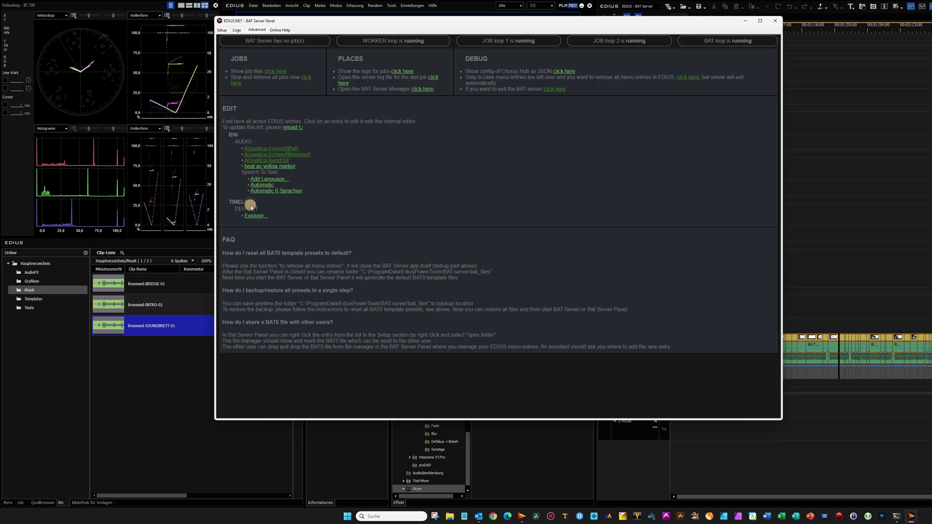
left_click(222, 31)
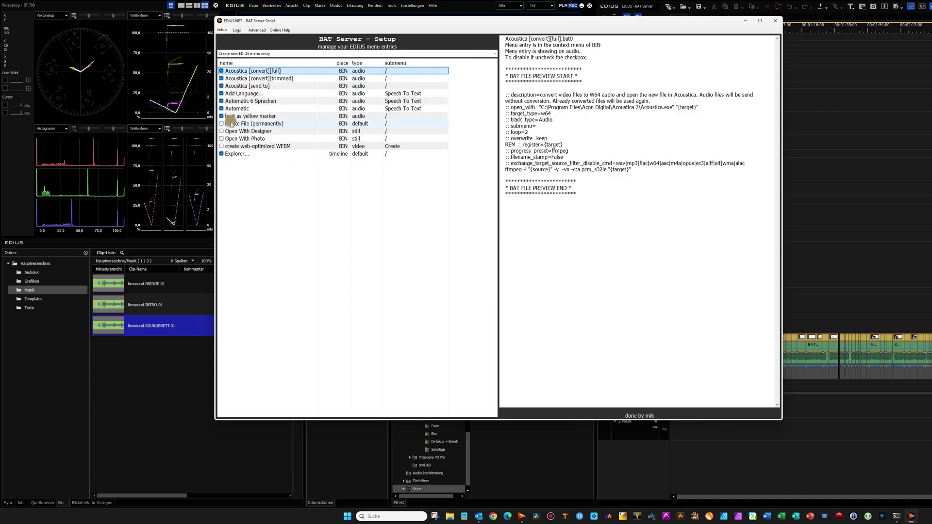
left_click(252, 34)
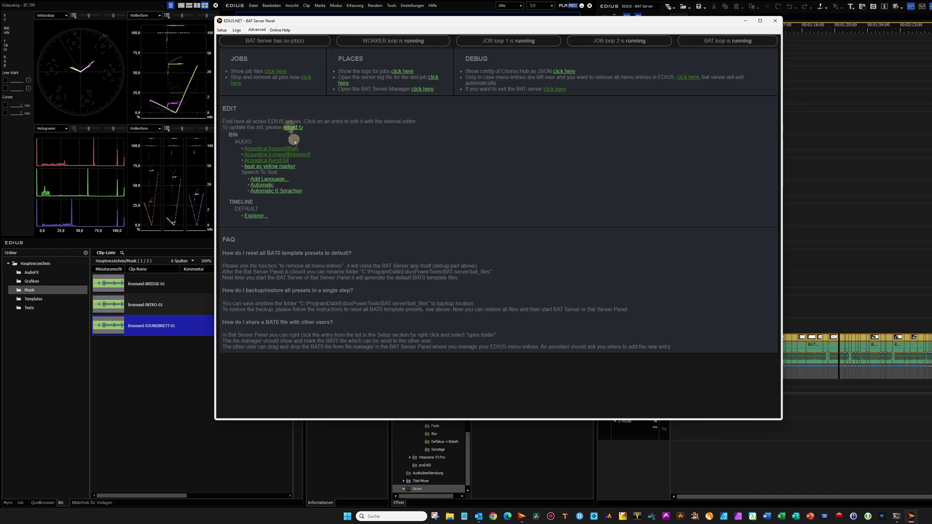
left_click(289, 127)
- Open the timeline Explorer... entry in the internal editor, read the help on the open_with= command, and return to the advanced overview
left_click(255, 217)
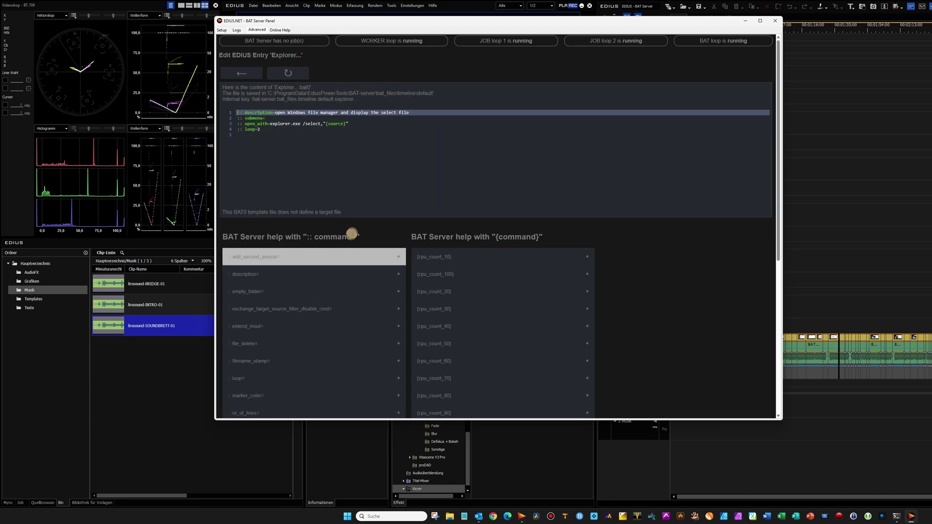
scroll(351, 233, "down", 5)
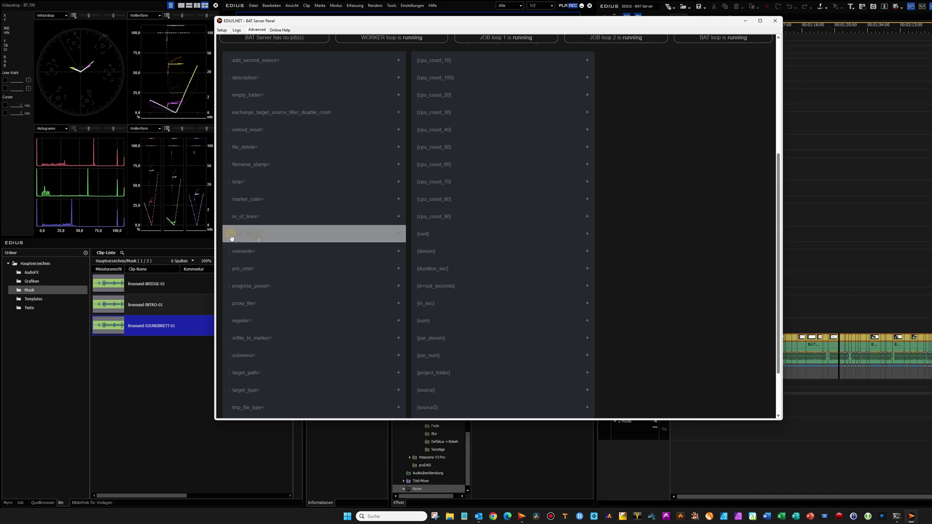
left_click(397, 234)
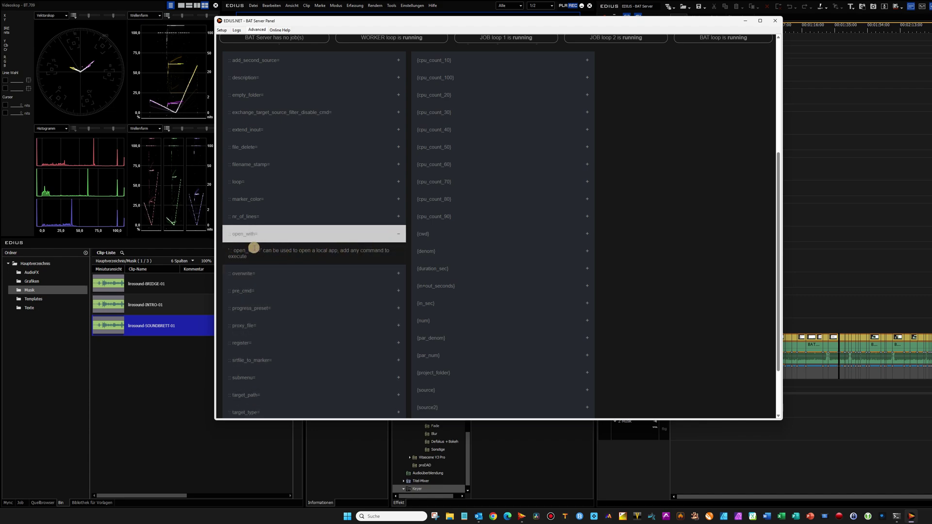
left_click(396, 236)
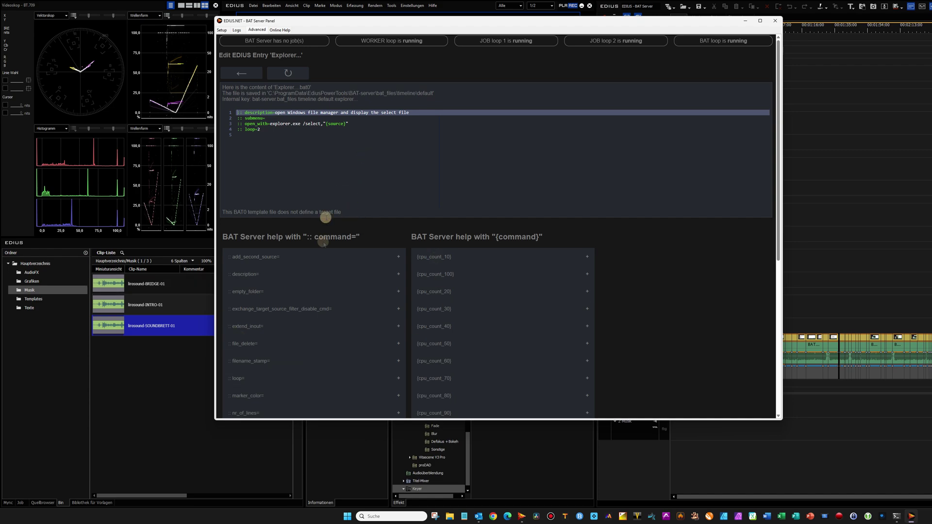
left_click(241, 75)
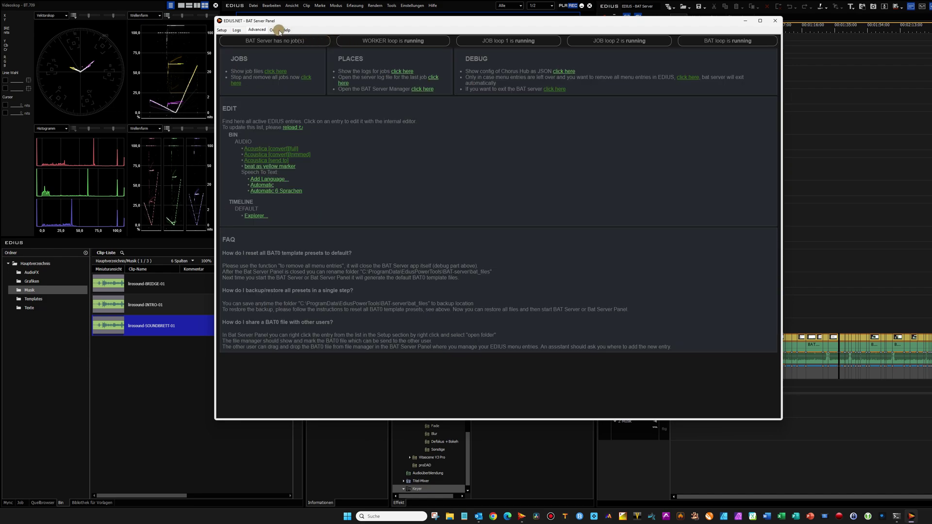
- Look through the BAT Server online help and its introduction videos, and return to the setup list
left_click(282, 30)
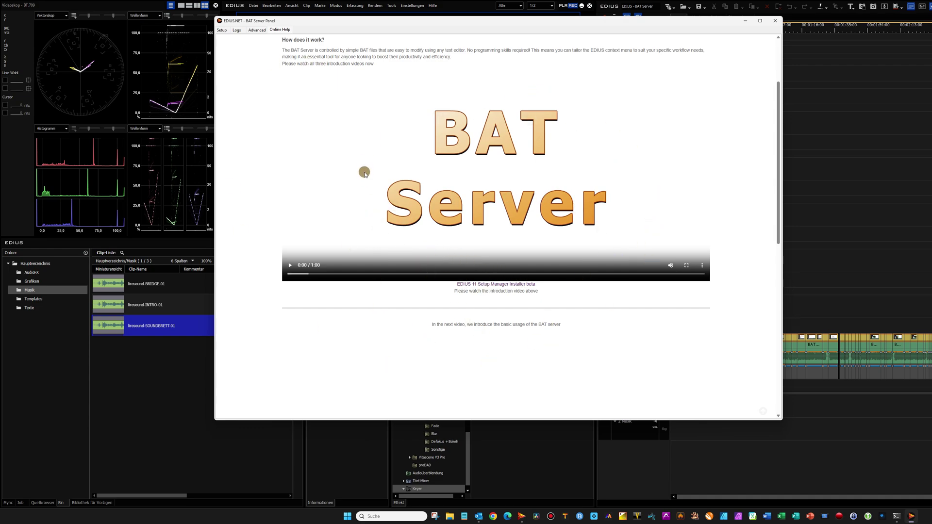
left_click(224, 30)
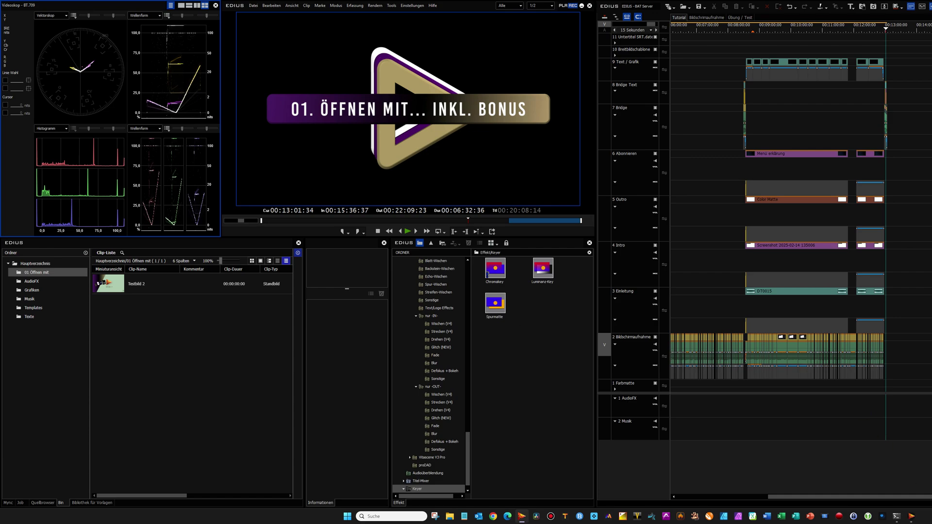
- Start a new 'Open with' menu entry in the BAT Server setup and choose still as its media type
left_click(924, 519)
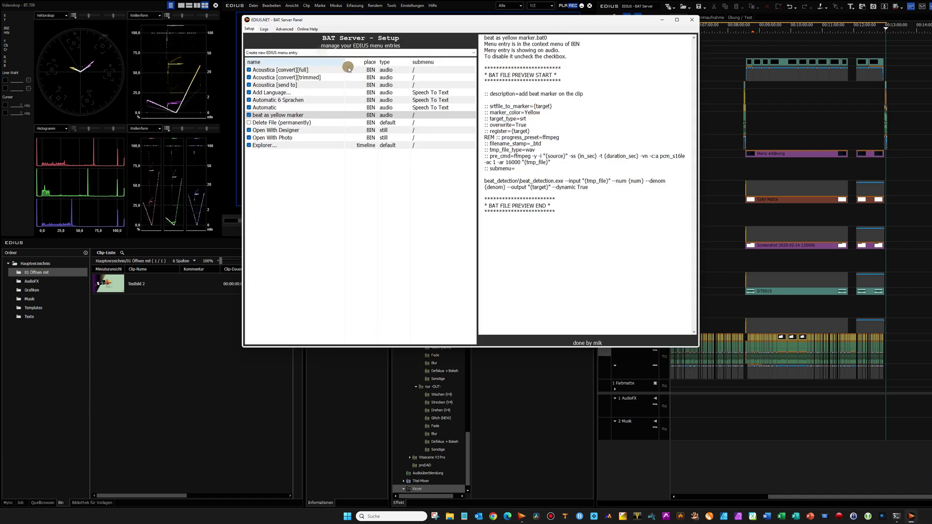
left_click(474, 54)
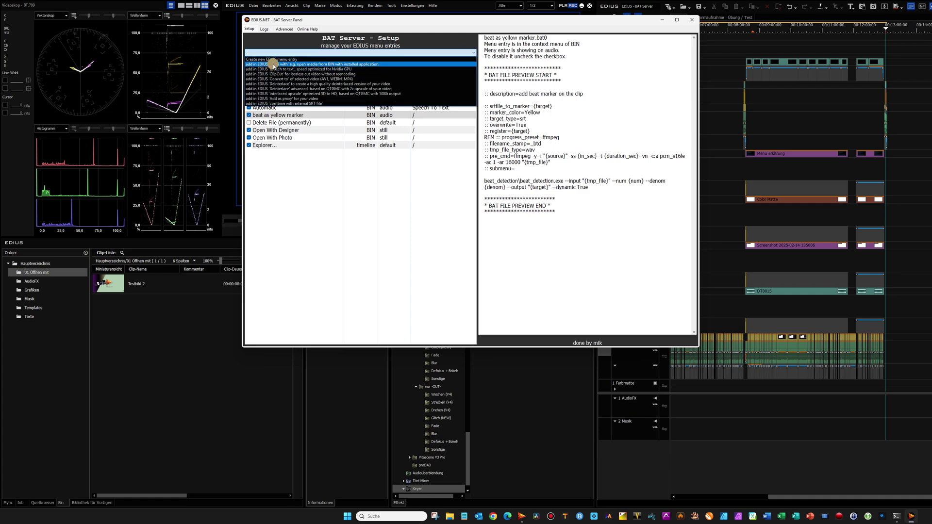
left_click(286, 64)
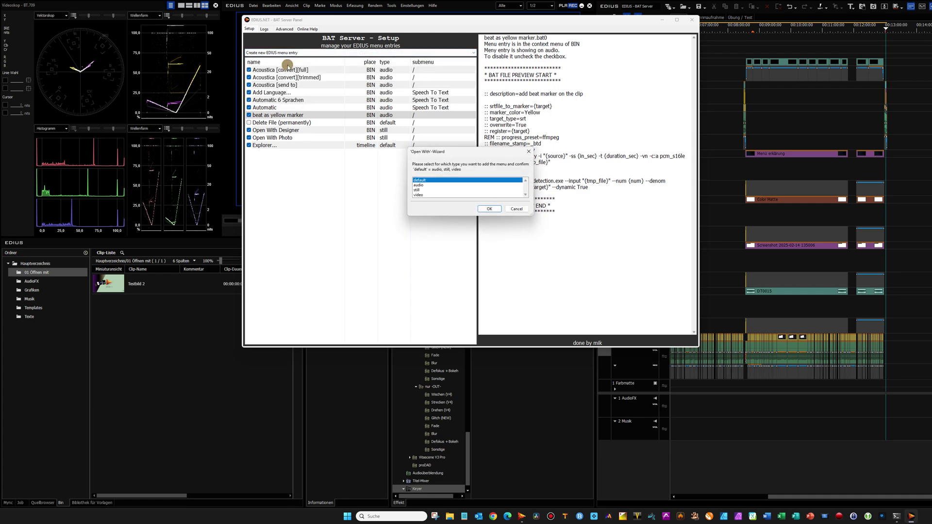
left_click_drag(460, 156, 410, 158)
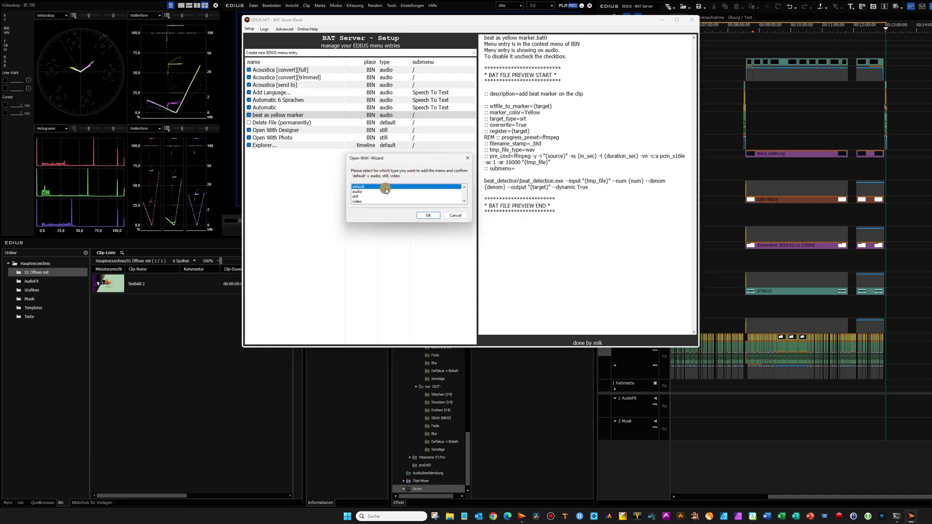
left_click(358, 197)
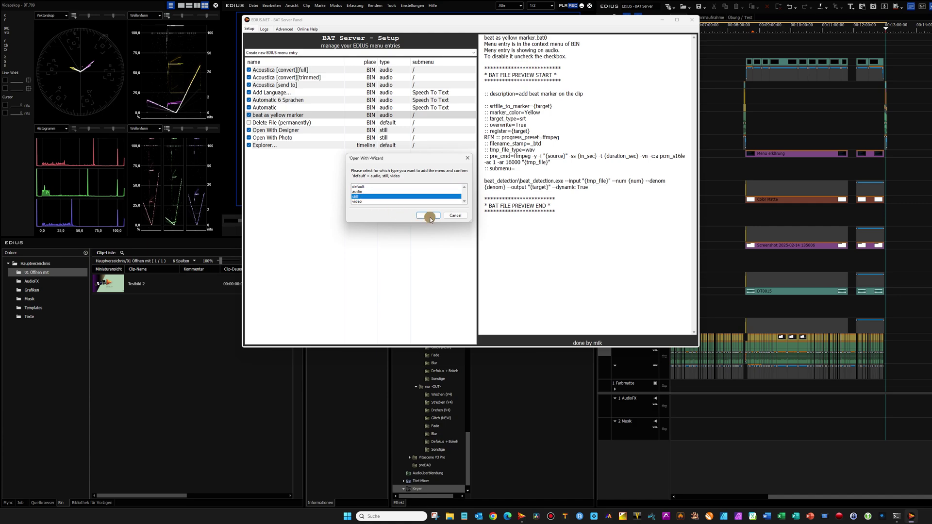
left_click(429, 216)
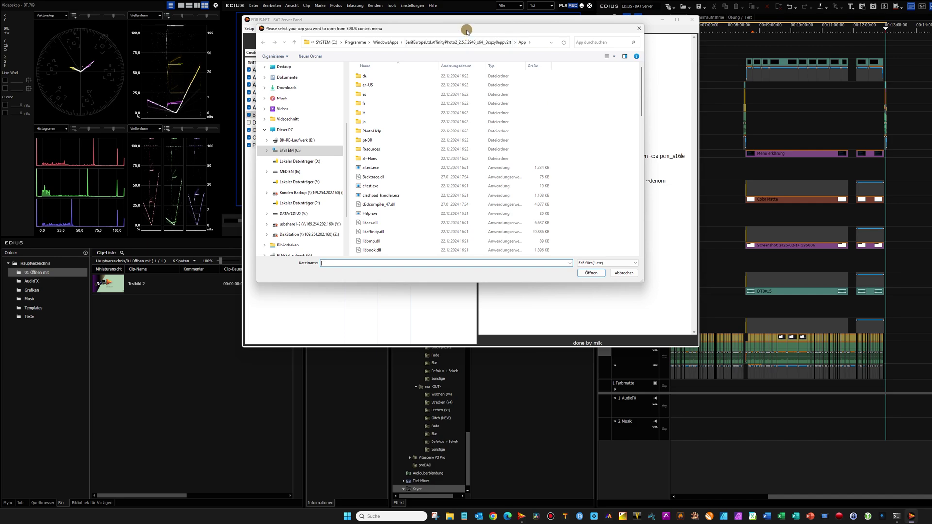
- Set the app file chooser to drive SYSTEM (C:), launch Affinity Photo 2, and open the Windows Task Manager
left_click(312, 152)
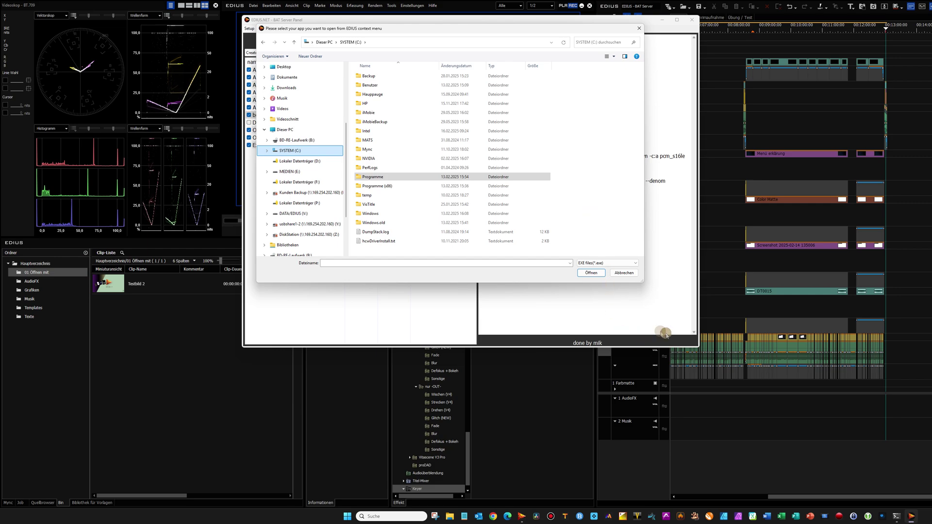
left_click(730, 507)
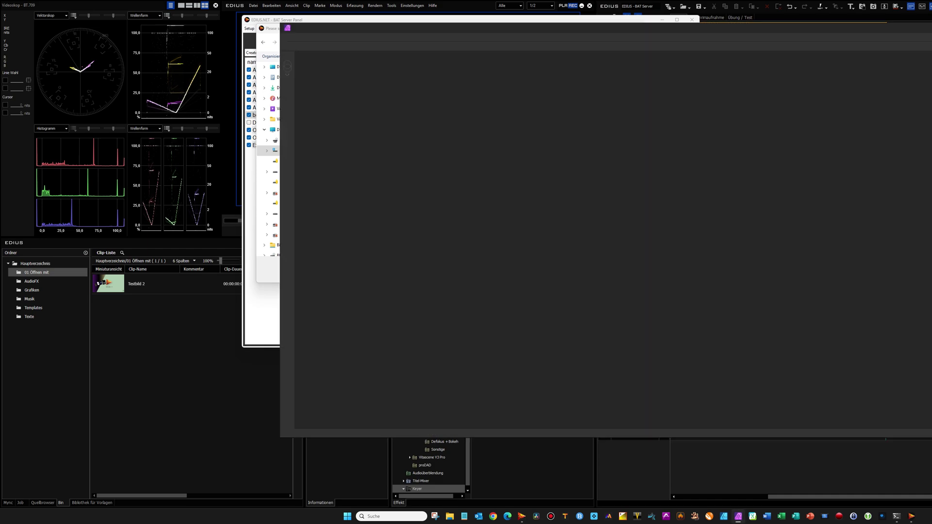
key("alt+Tab")
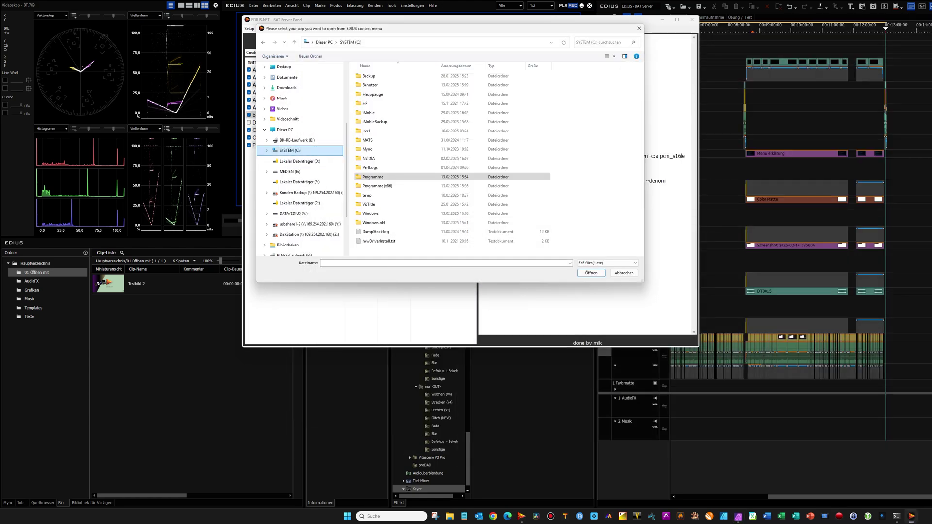
left_click(394, 515)
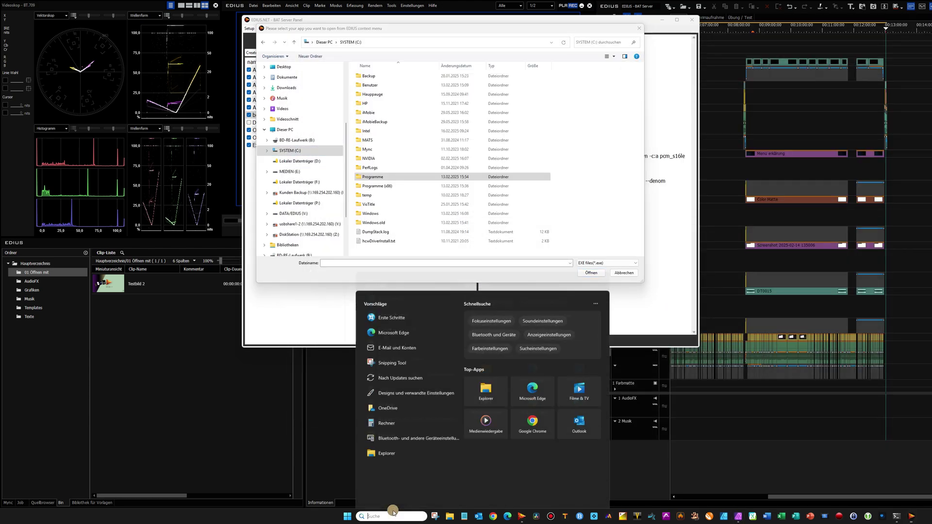
type("Task")
left_click(396, 308)
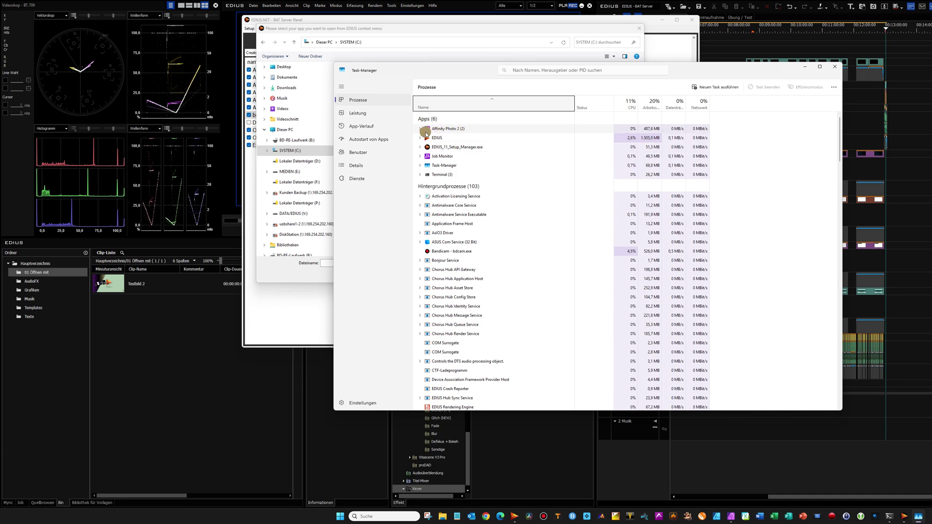
- Open the file location of the Affinity Photo 2 process from the Task Manager
left_click(420, 129)
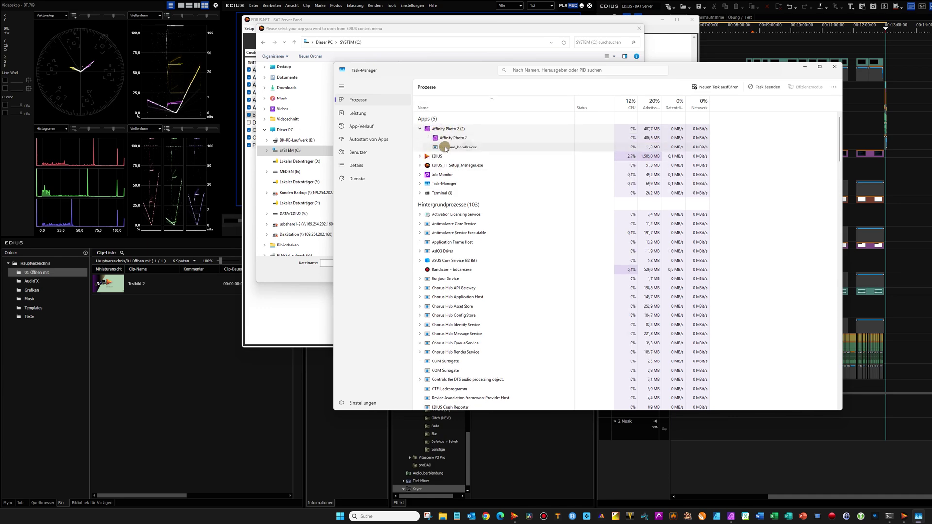
right_click(469, 130)
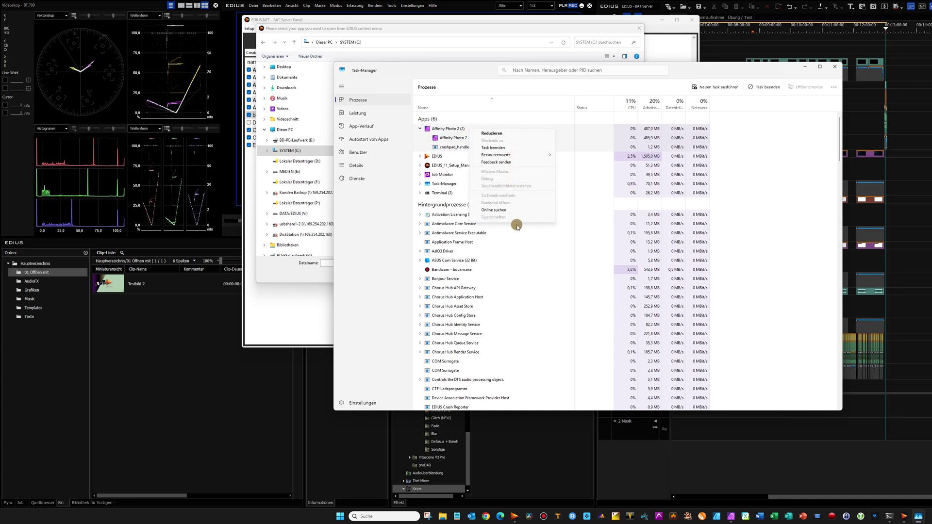
right_click(454, 138)
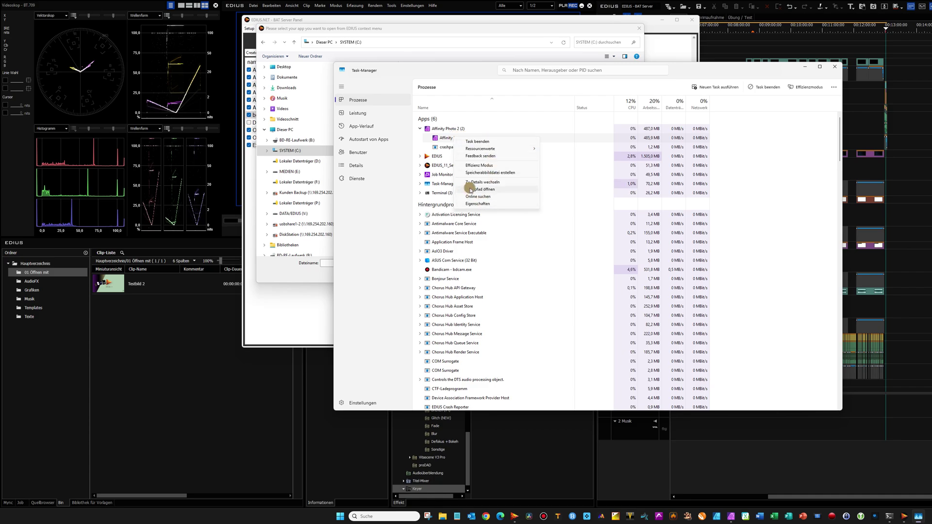
left_click(504, 190)
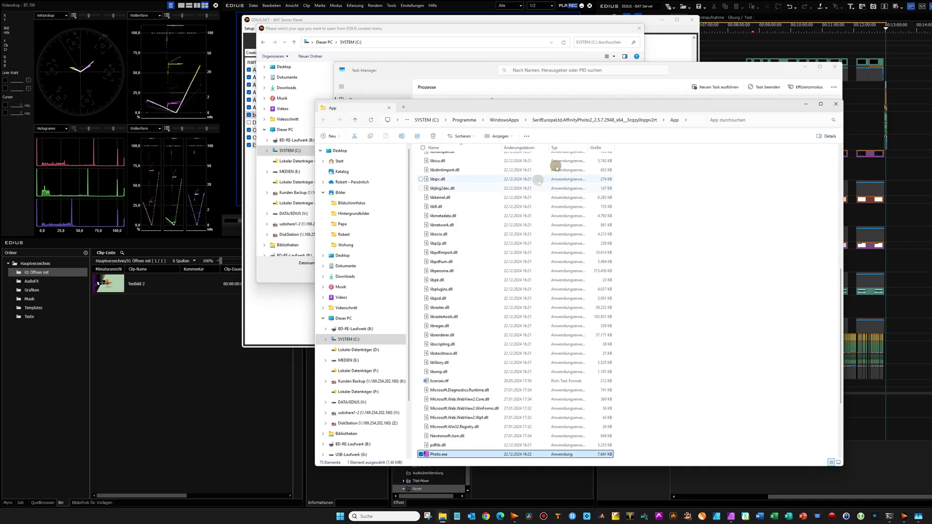
- Copy the path of the App folder containing Photo.exe, and close the folder window, Task Manager and Affinity Photo
left_click_drag(582, 98, 526, 31)
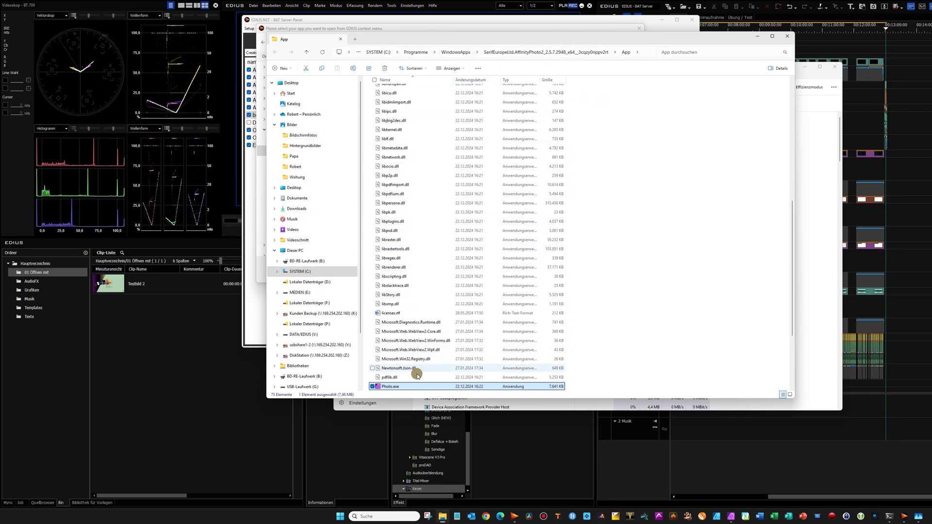
scroll(418, 368, "down", 4)
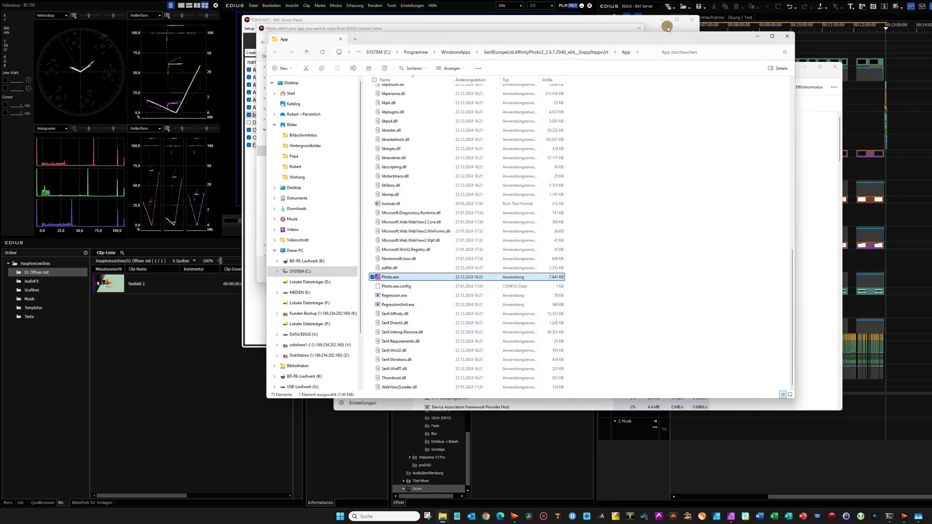
left_click(643, 52)
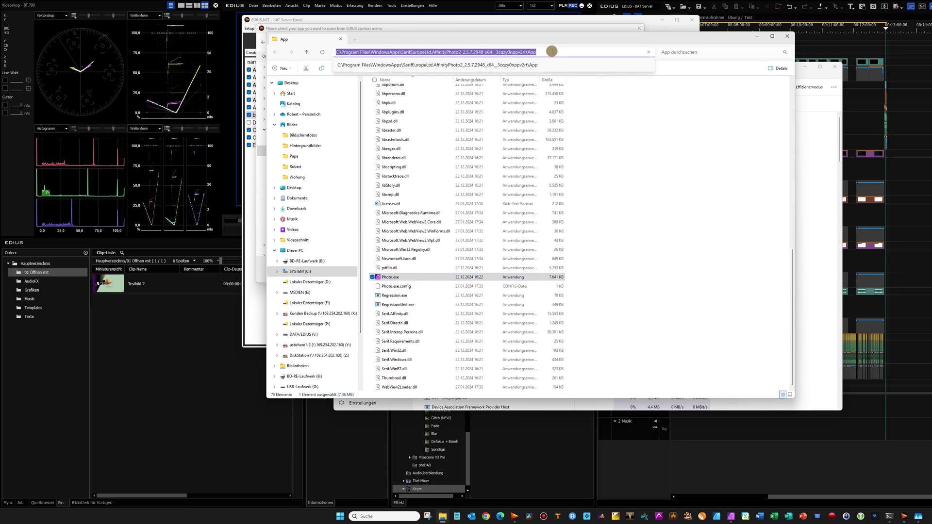
left_click(787, 36)
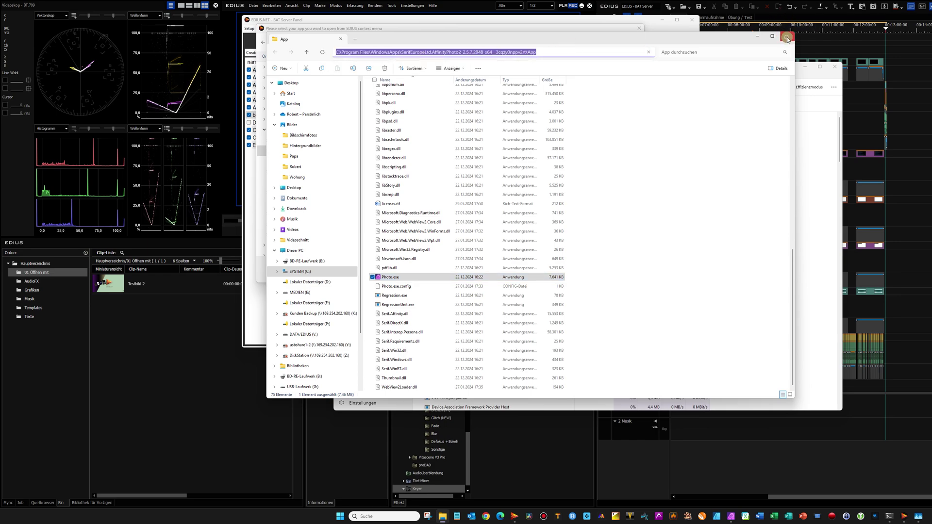
left_click(838, 70)
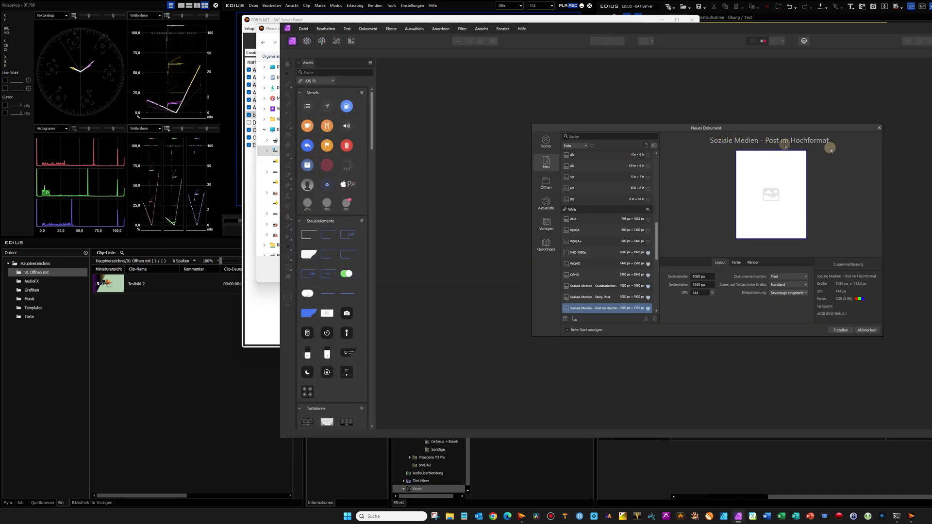
left_click(877, 128)
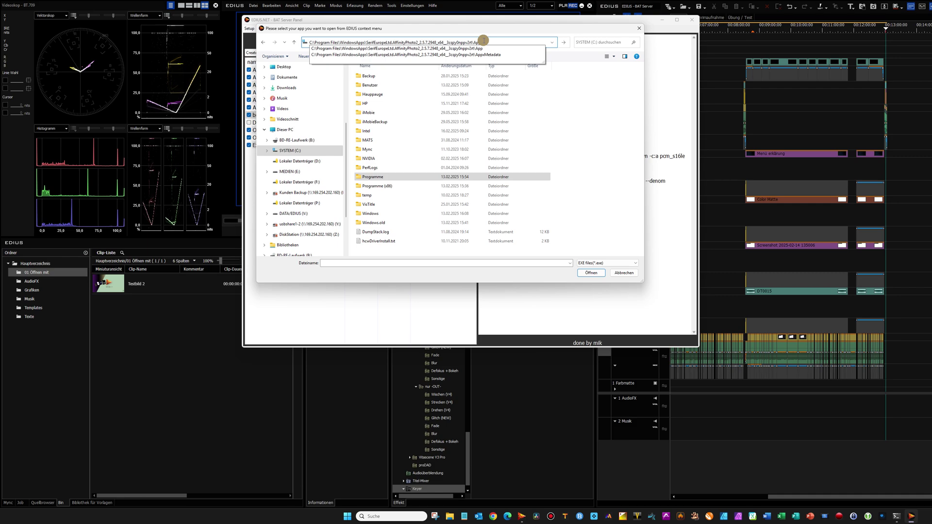
- Go to the copied Affinity Photo App folder in the file chooser and choose Photo.exe as the app
key("Return")
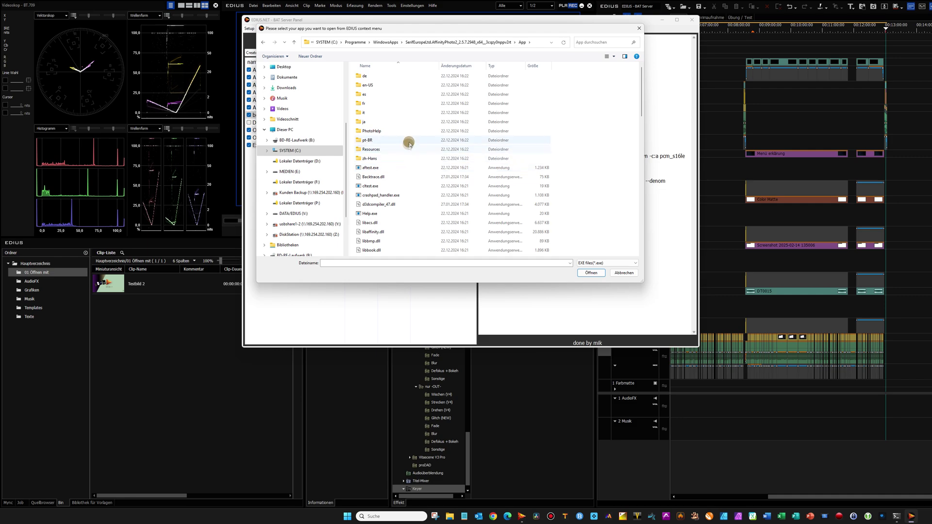
scroll(413, 136, "down", 2)
scroll(419, 123, "down", 15)
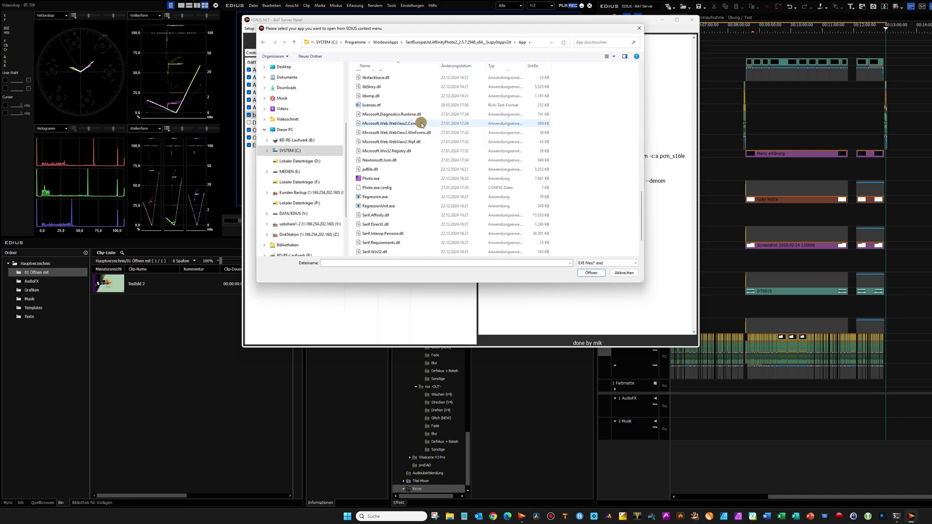
left_click(381, 179)
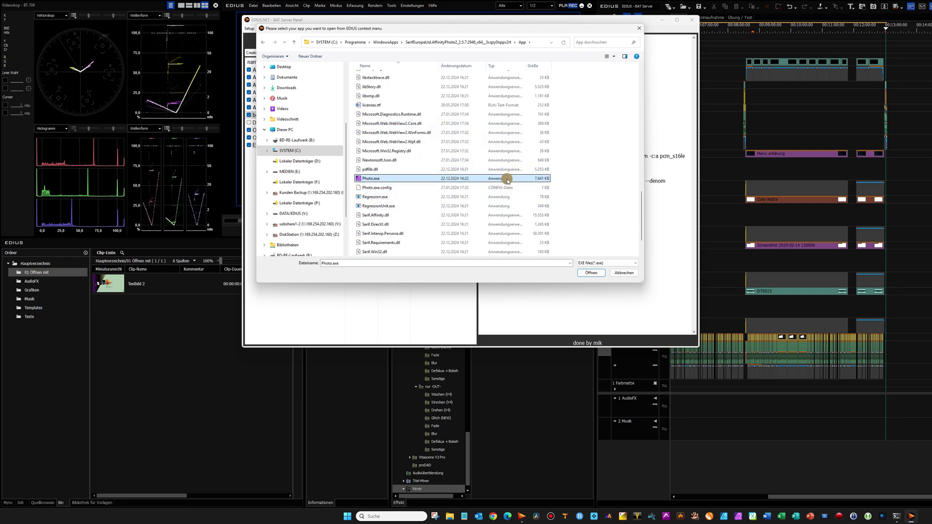
left_click(591, 272)
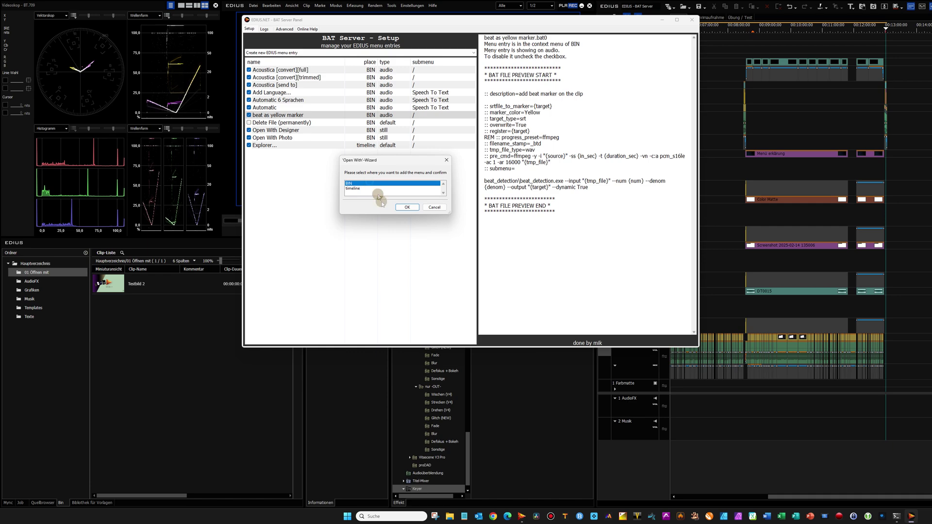
- Place the new 'Open with' entry in the BIN and name its BAT file Fotos bearbeiten und speichern
left_click(412, 207)
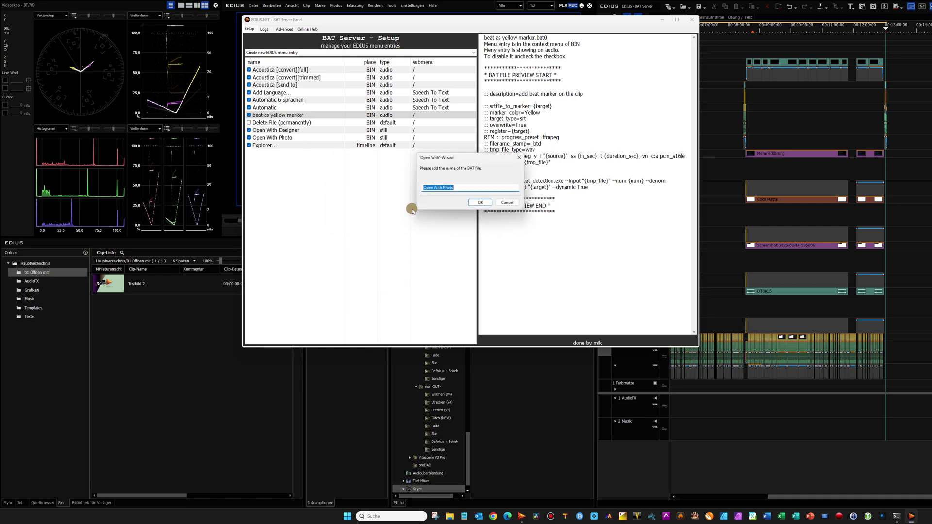
left_click_drag(469, 156, 406, 157)
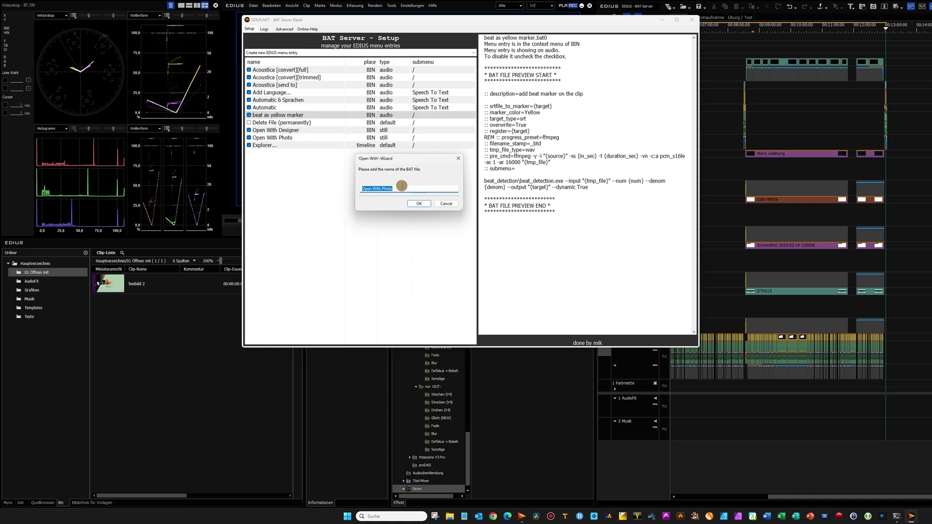
type("Fotos bearbeiten und speichern")
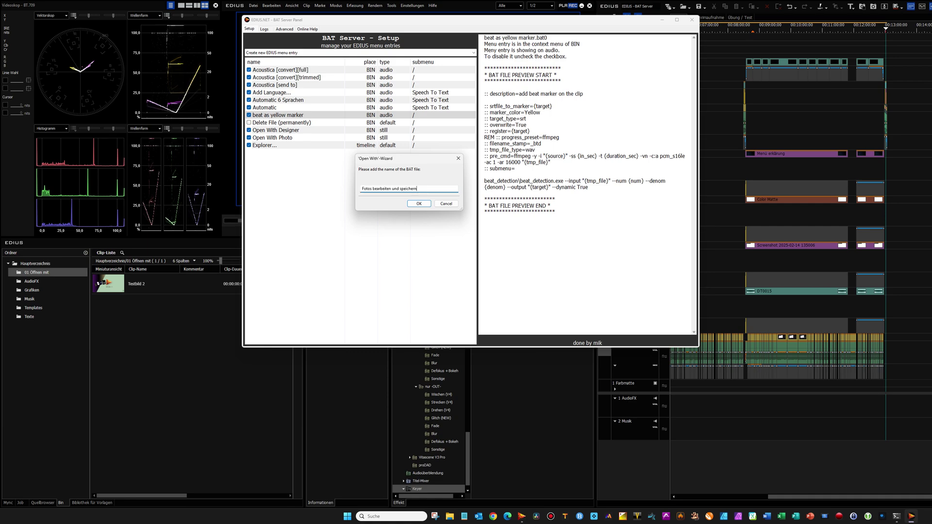
left_click(420, 204)
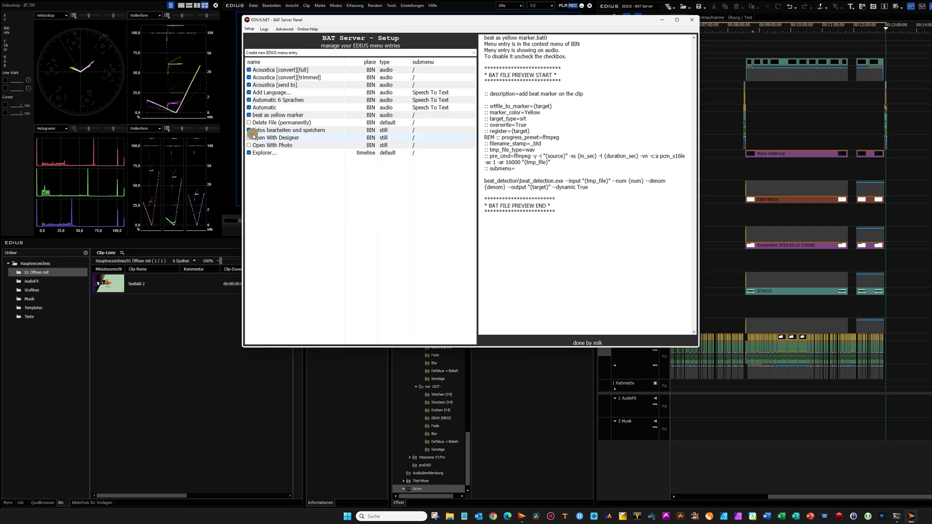
- Disable the Open With Designer and Open With Photo entries, and preview the new Fotos bearbeiten und speichern entry
left_click(307, 130)
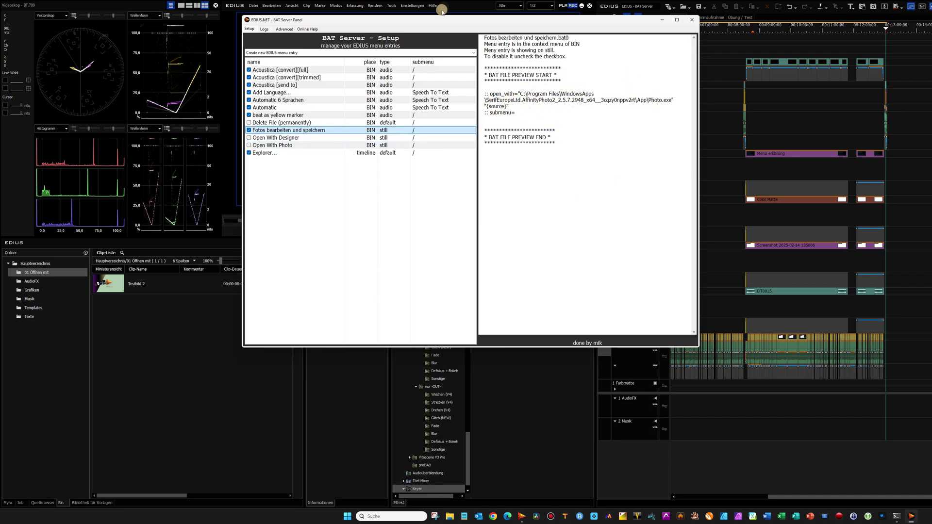
left_click_drag(435, 20, 764, 40)
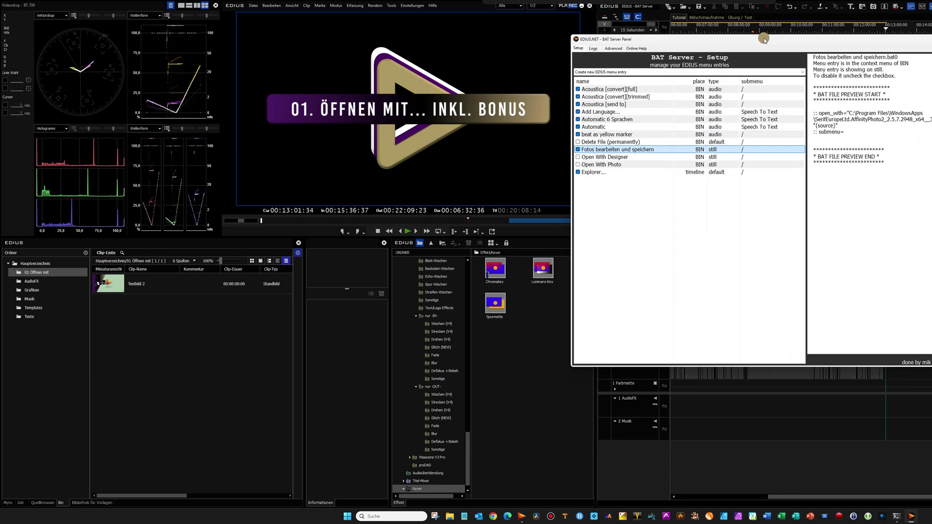
- Open the Testbild 2 bin clip with Fotos bearbeiten und speichern, and look at the save commands in Affinity Photo
left_click(153, 285)
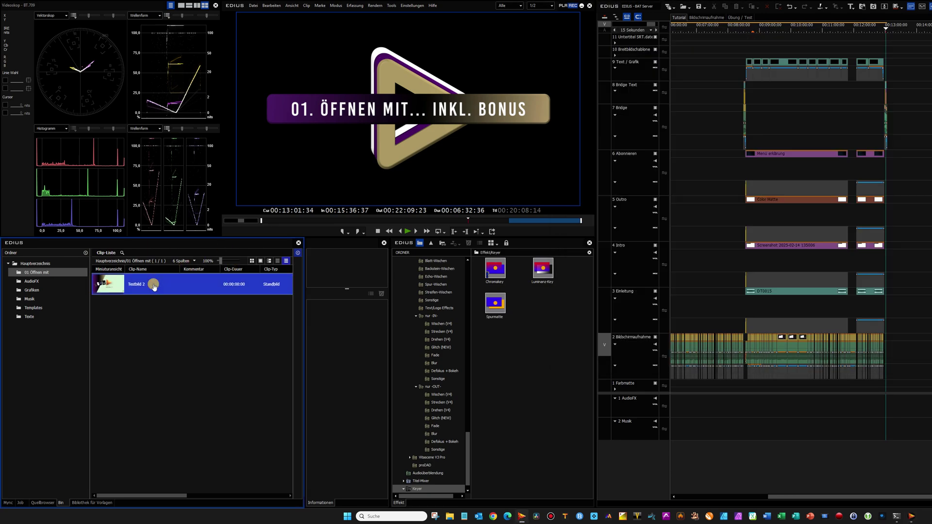
right_click(154, 286)
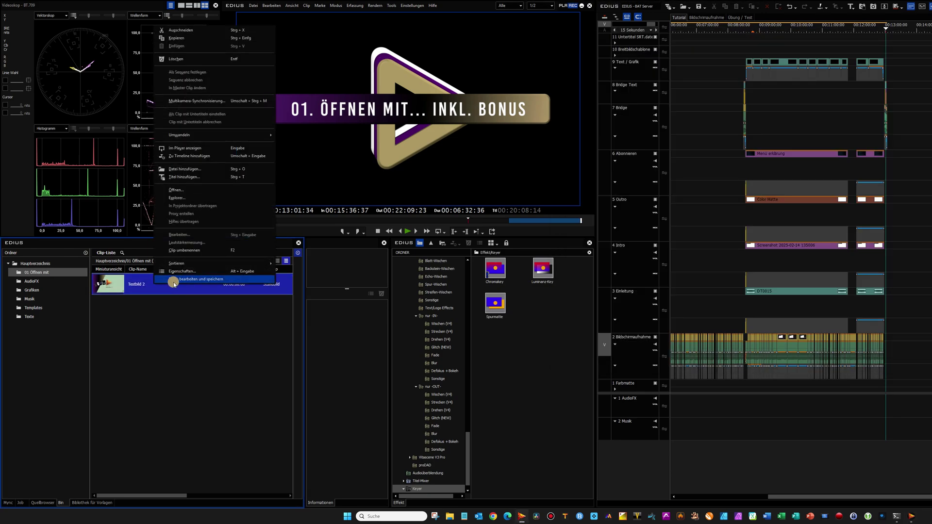
left_click(202, 281)
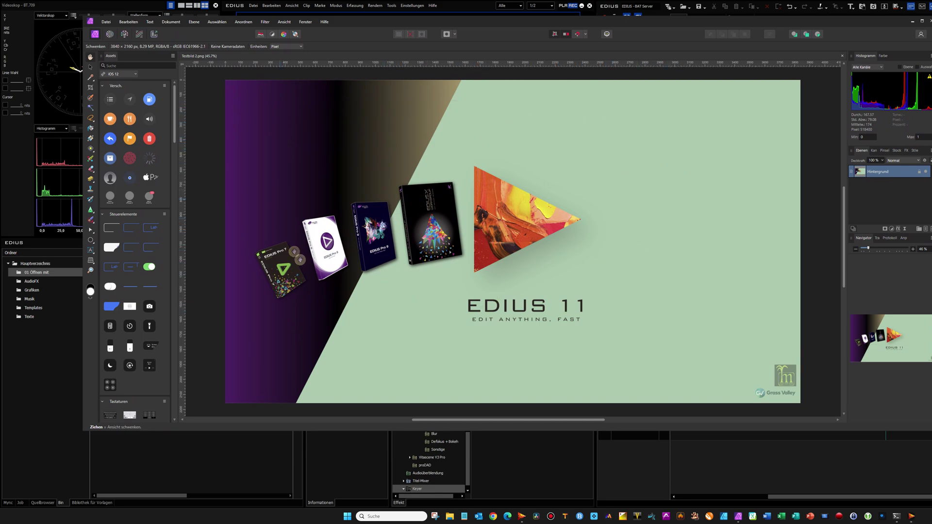
left_click(106, 21)
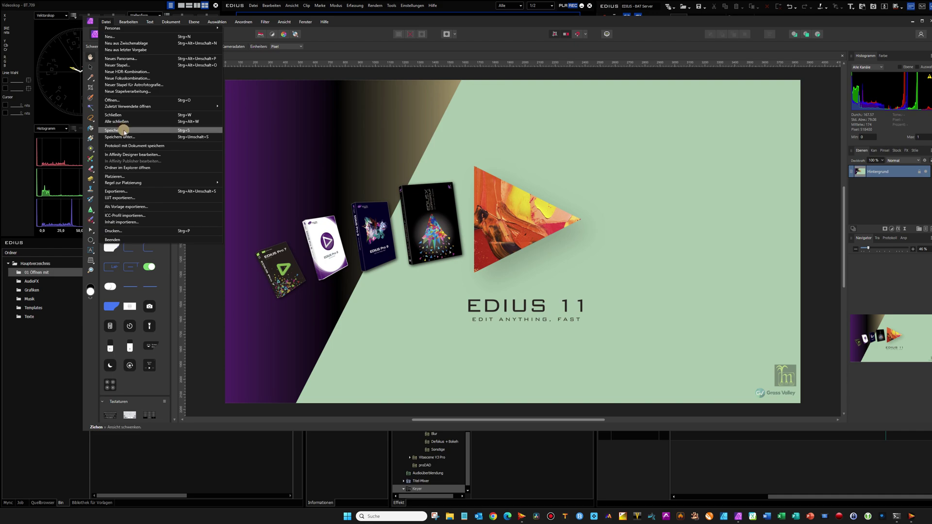
left_click(470, 29)
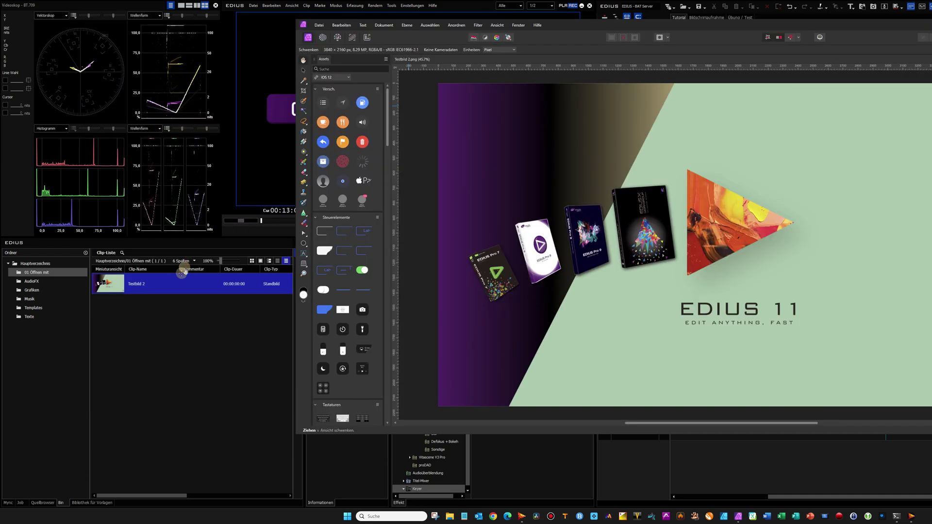
- View Testbild 2.png in the 01 Öffnen mit folder on DATA/EDIUS (V:), and return to EDIUS
left_click(183, 295)
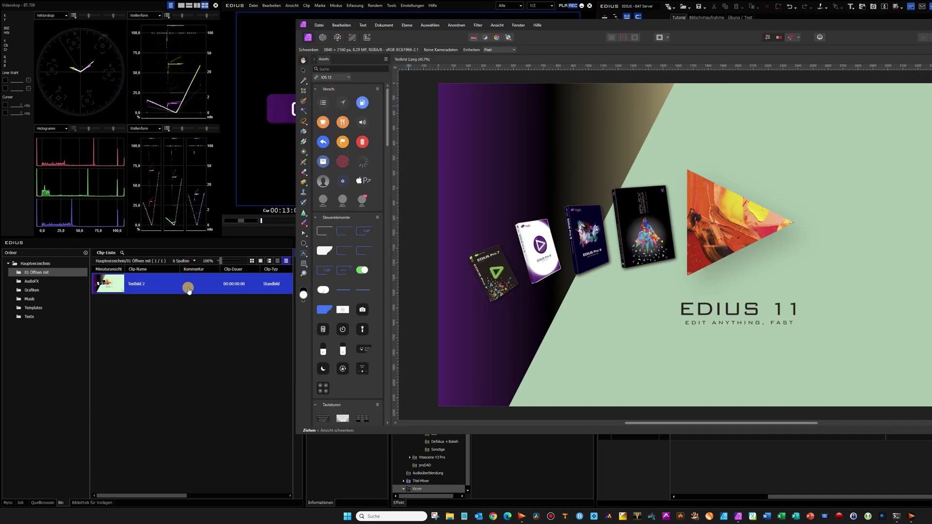
left_click(455, 519)
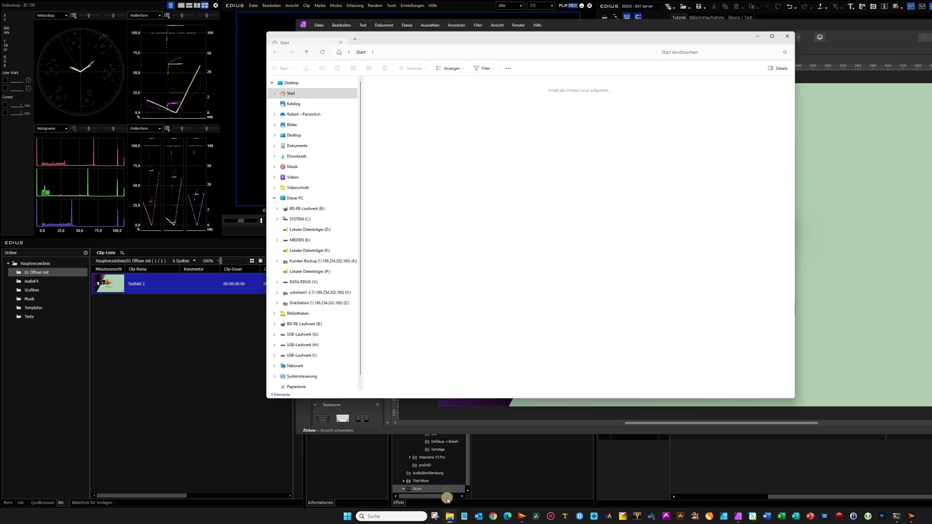
left_click(304, 282)
left_click(593, 99)
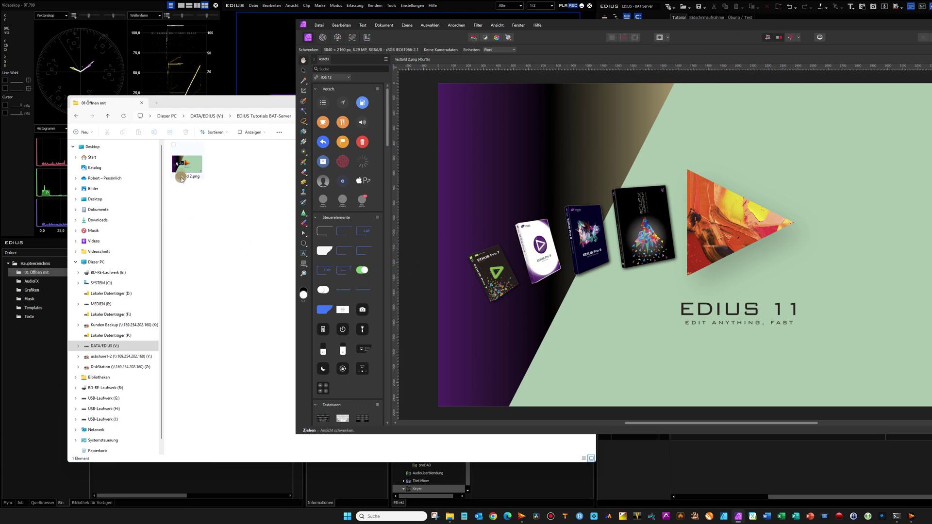
left_click(227, 201)
left_click(238, 104)
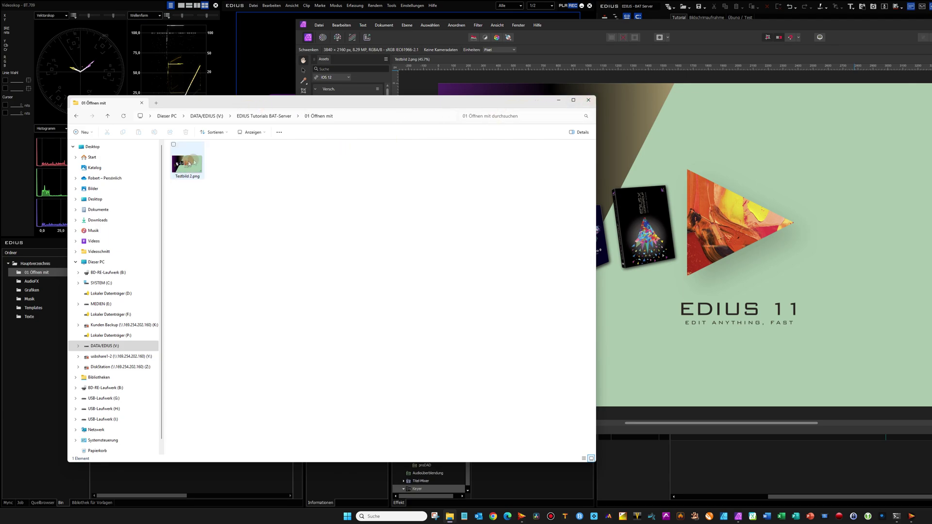
left_click(588, 100)
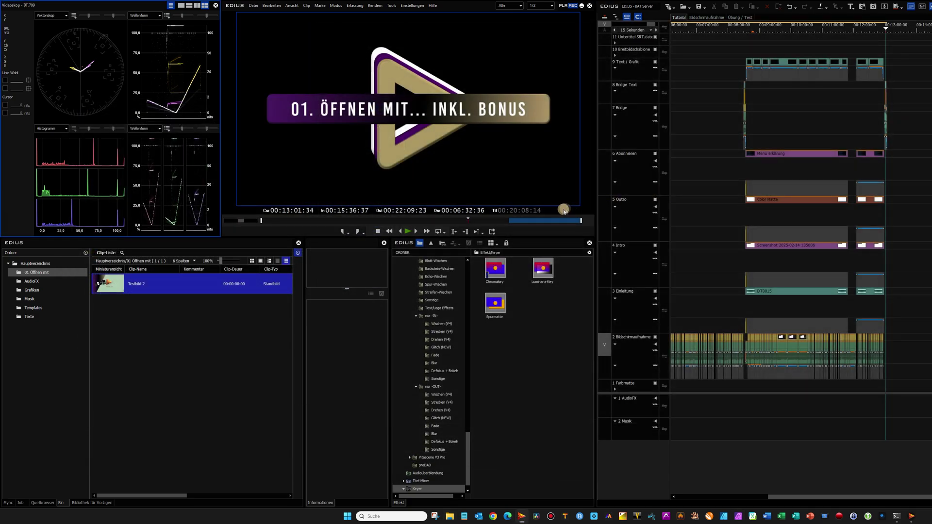
- Switch to the BAT Server Panel and view the Fotos bearbeiten und speichern entry in the internal editor, then return to the overview
left_click(291, 330)
left_click(912, 517)
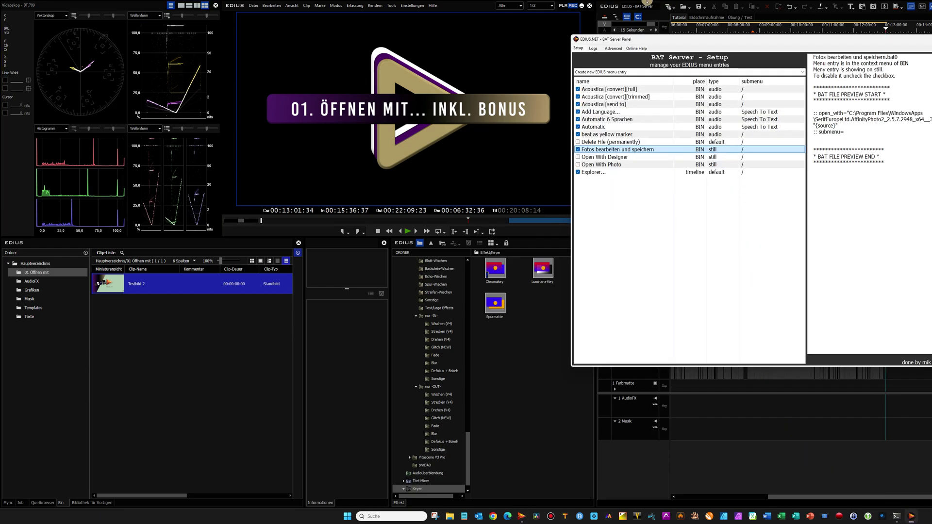
left_click_drag(695, 43, 315, 33)
left_click(531, 190)
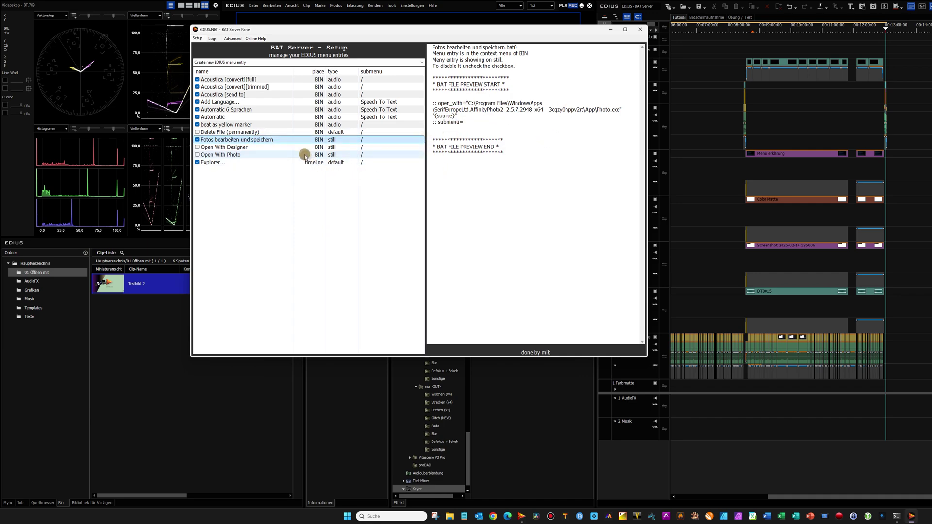
left_click(233, 39)
left_click(268, 144)
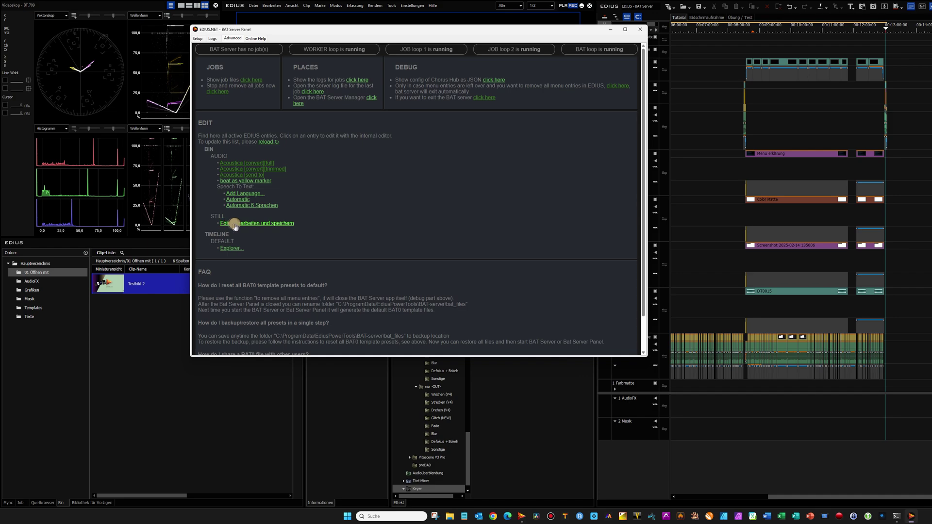
left_click(262, 224)
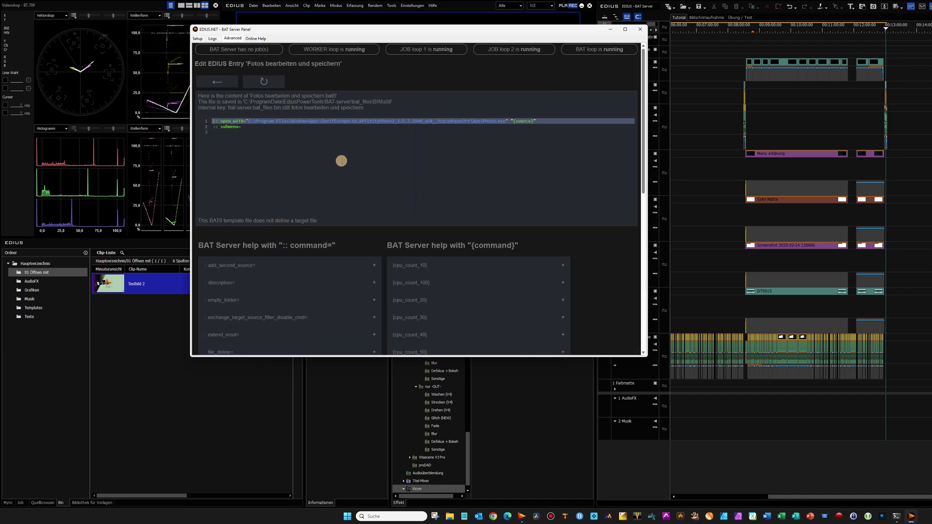
left_click(215, 80)
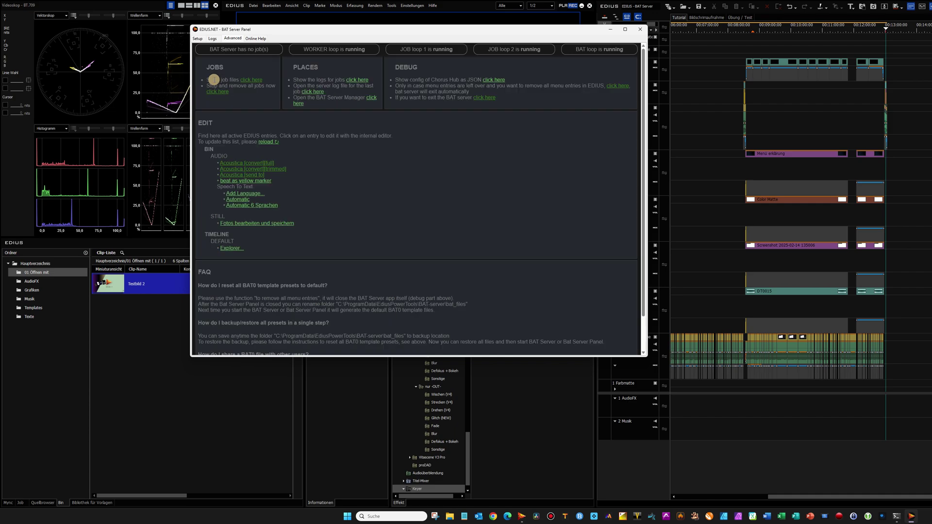
- View the Fotos bearbeiten und speichern BAT file in the external text editor and close it
left_click(200, 39)
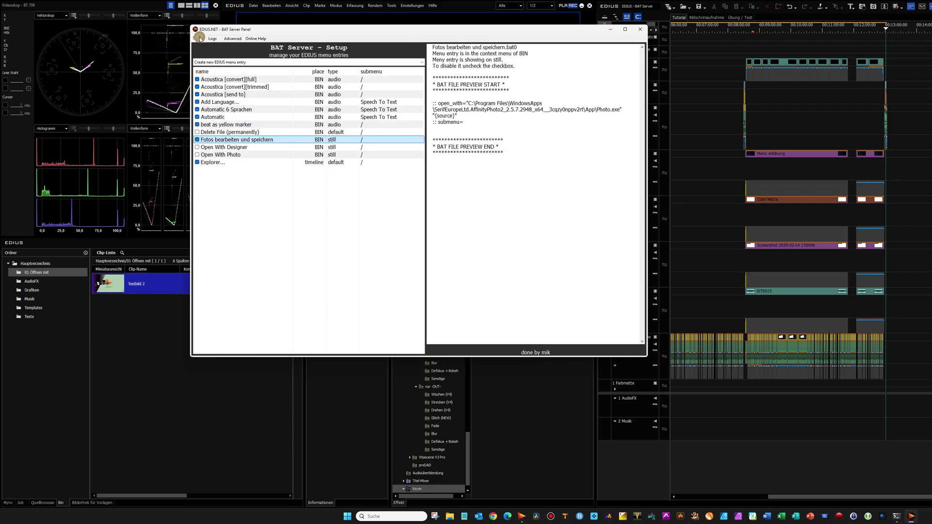
double_click(262, 139)
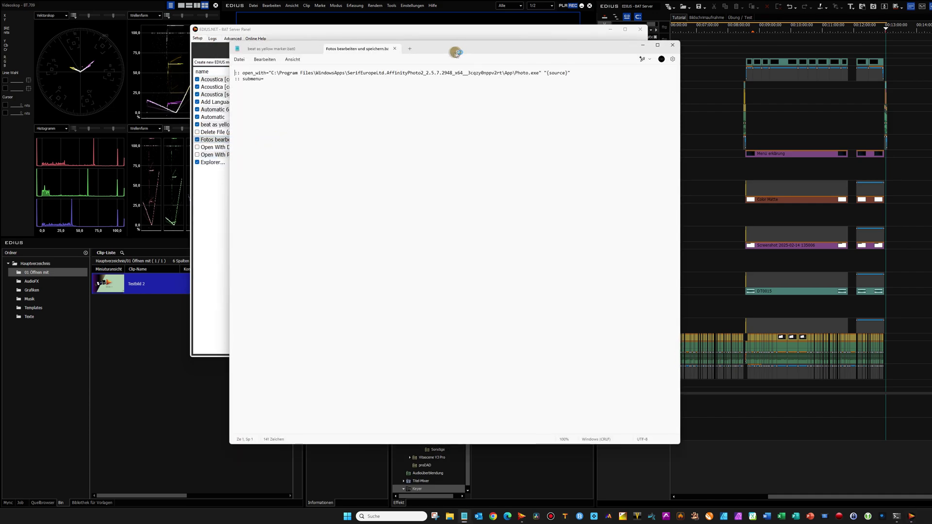
left_click_drag(283, 37, 286, 29)
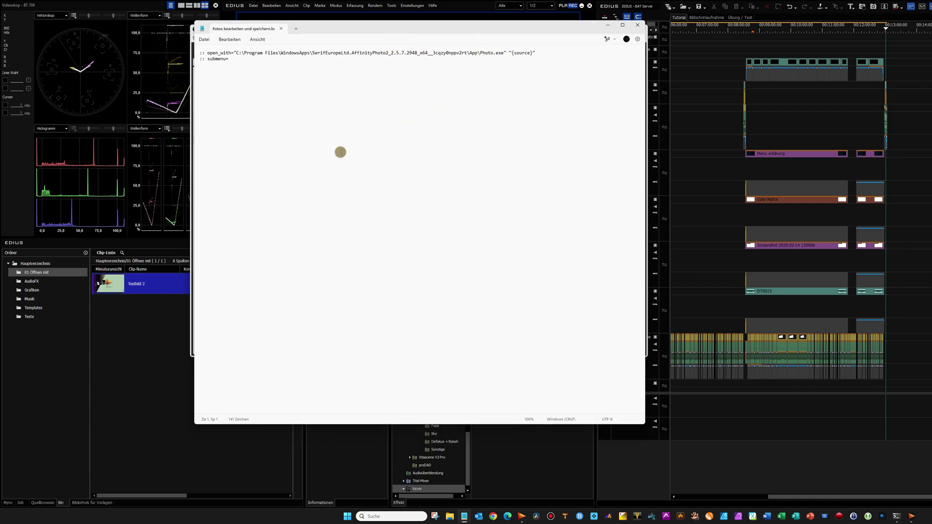
left_click(639, 29)
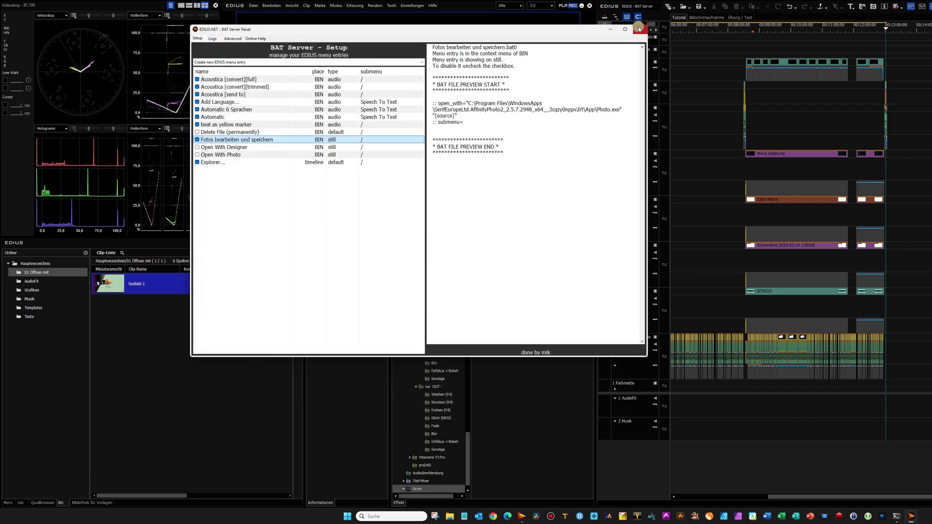
- Enable the Open With Photo entry, preview it, and copy its line copy "{source}" "{target}"
left_click(229, 39)
left_click(198, 39)
left_click_drag(479, 30, 539, 49)
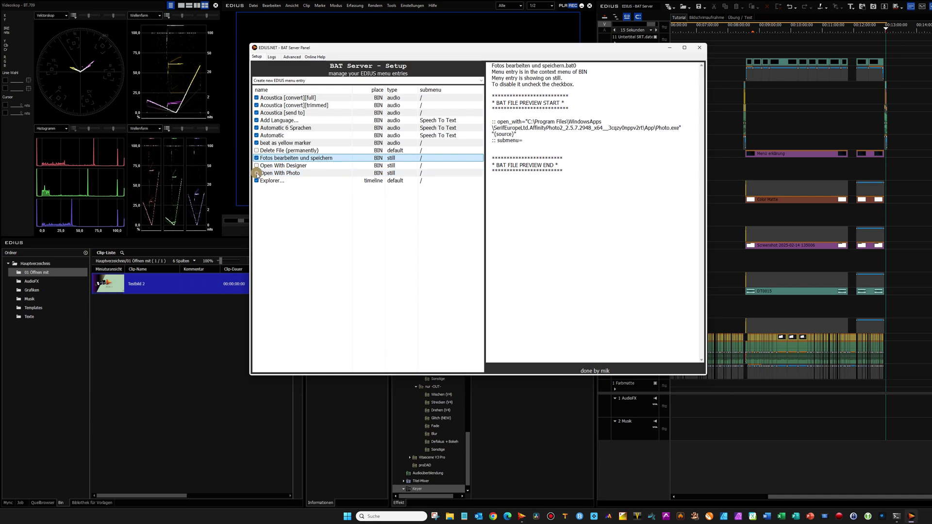
left_click(301, 173)
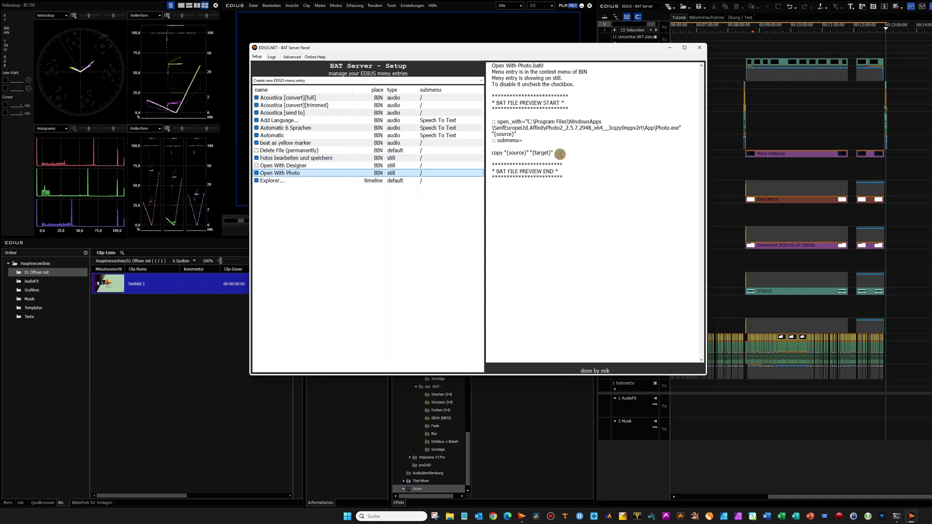
left_click_drag(560, 154, 491, 154)
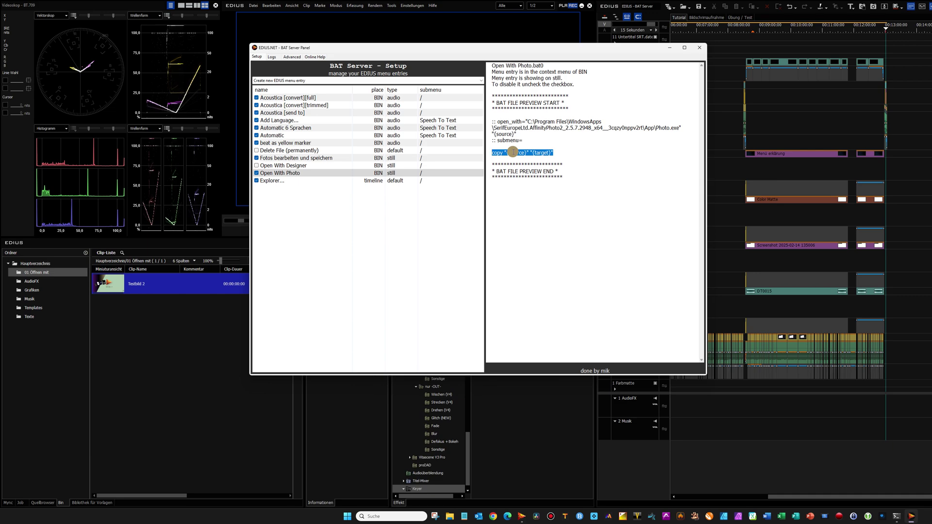
- Add the line copy "{source}" "{target}" to the Fotos bearbeiten und speichern entry in the internal editor and save the changes
left_click(389, 158)
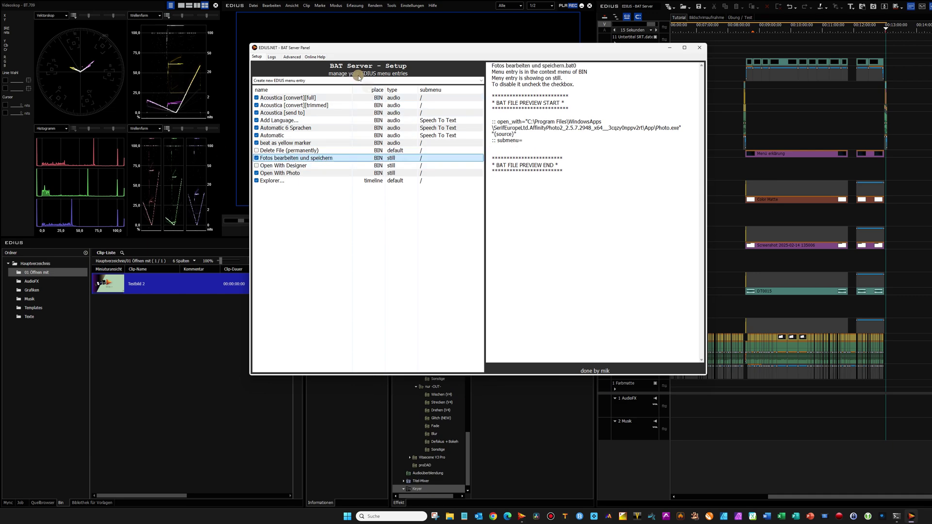
left_click(292, 57)
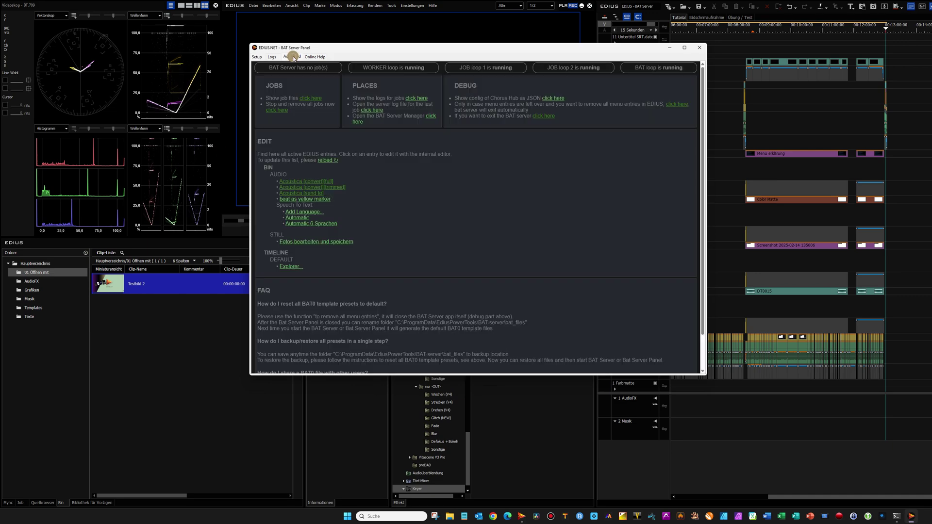
left_click(326, 245)
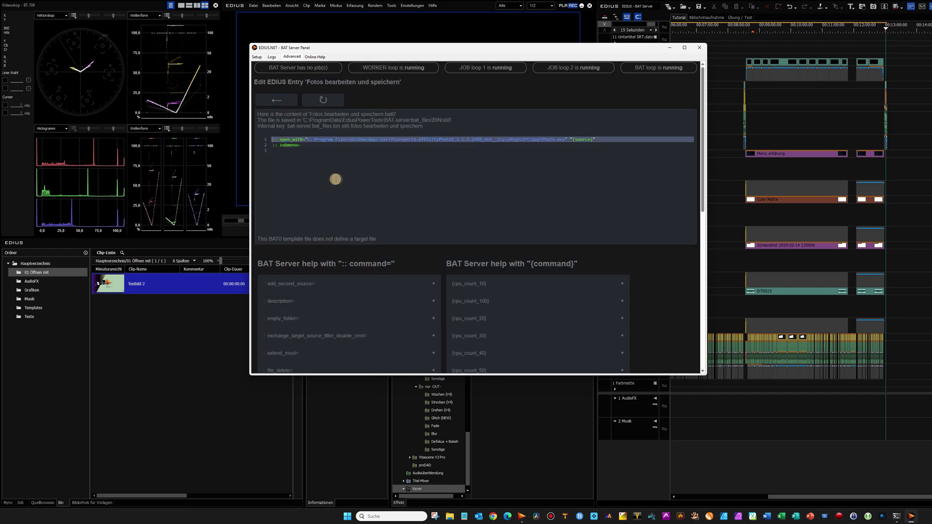
left_click(280, 151)
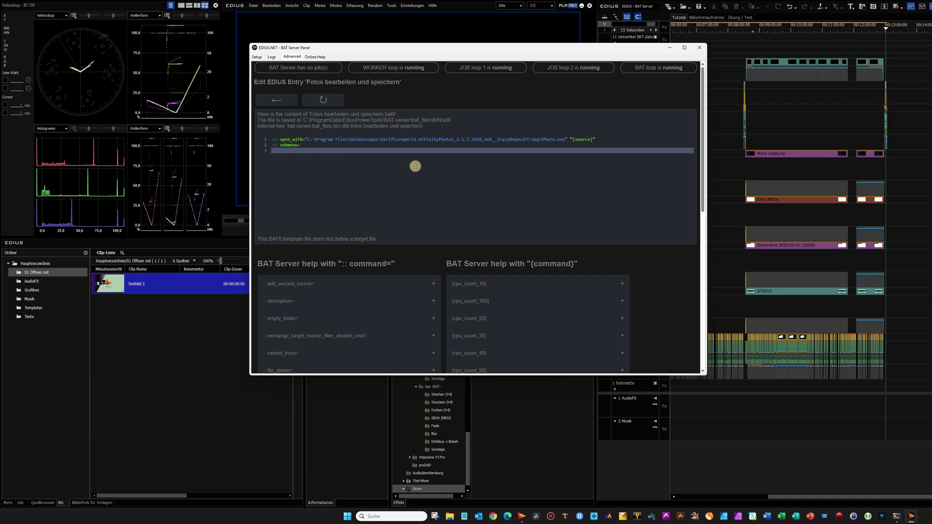
key("Return")
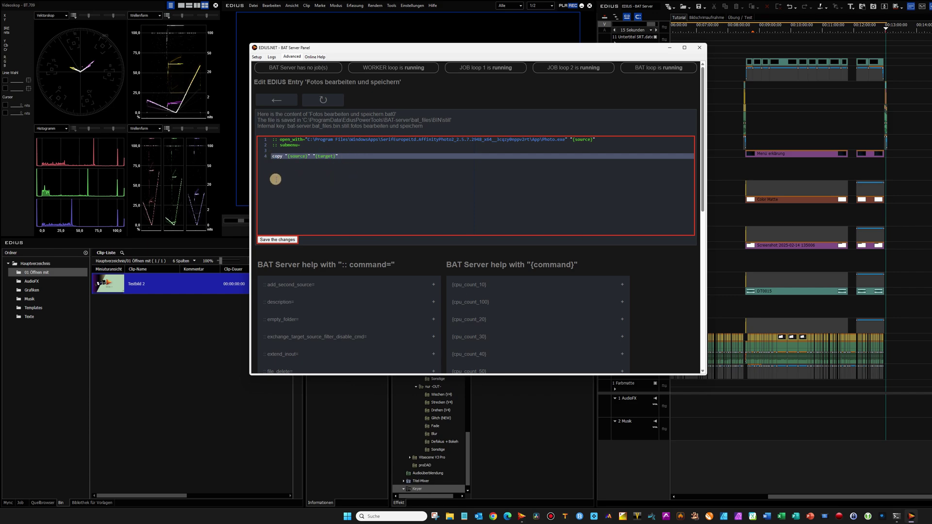
left_click(271, 240)
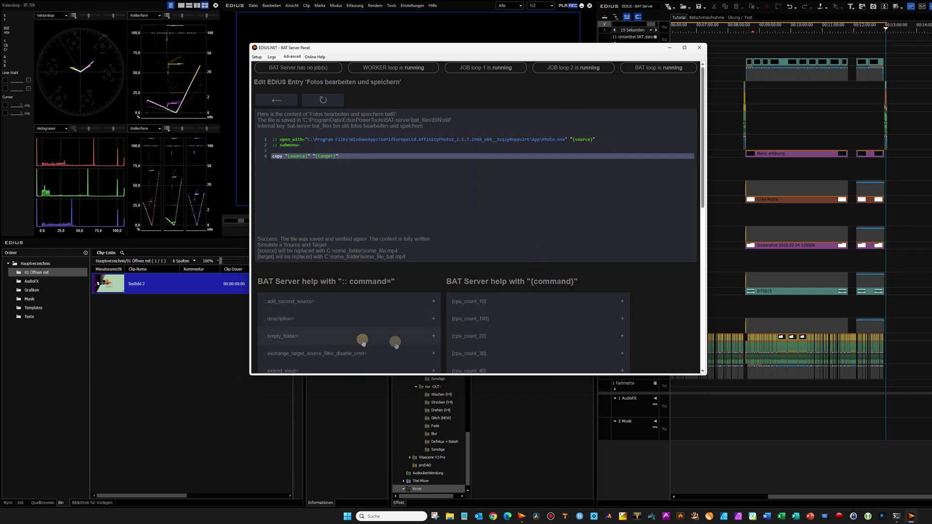
- Return to the entry list, preview the edited Fotos bearbeiten und speichern entry, and highlight its copy line
left_click(275, 101)
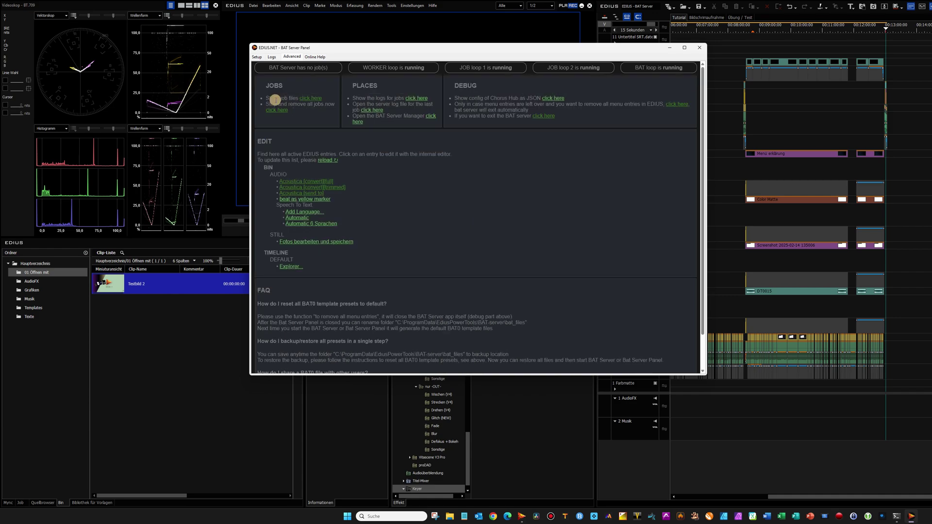
left_click(257, 57)
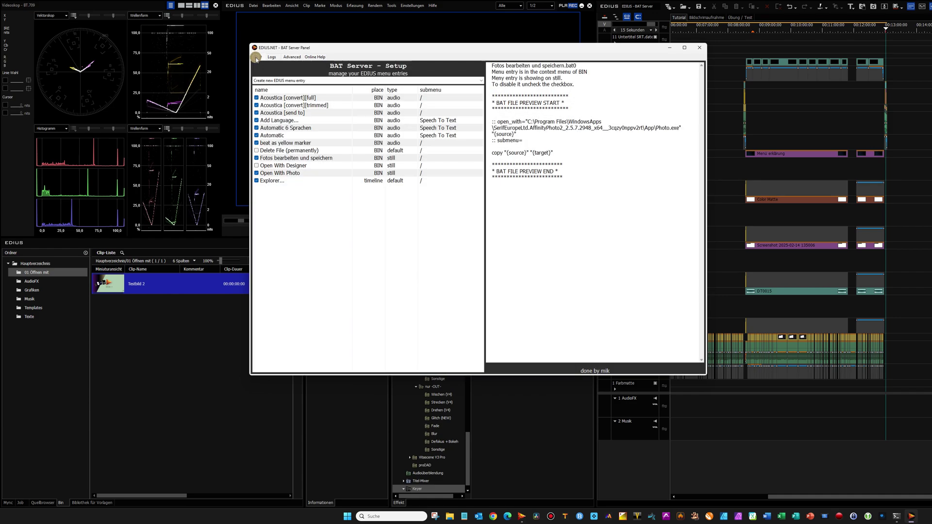
left_click(321, 159)
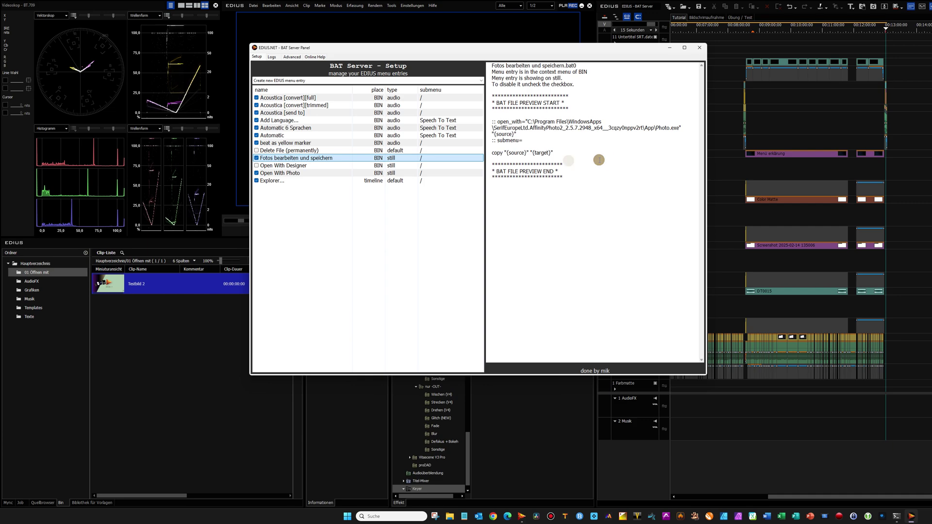
left_click_drag(492, 153, 559, 151)
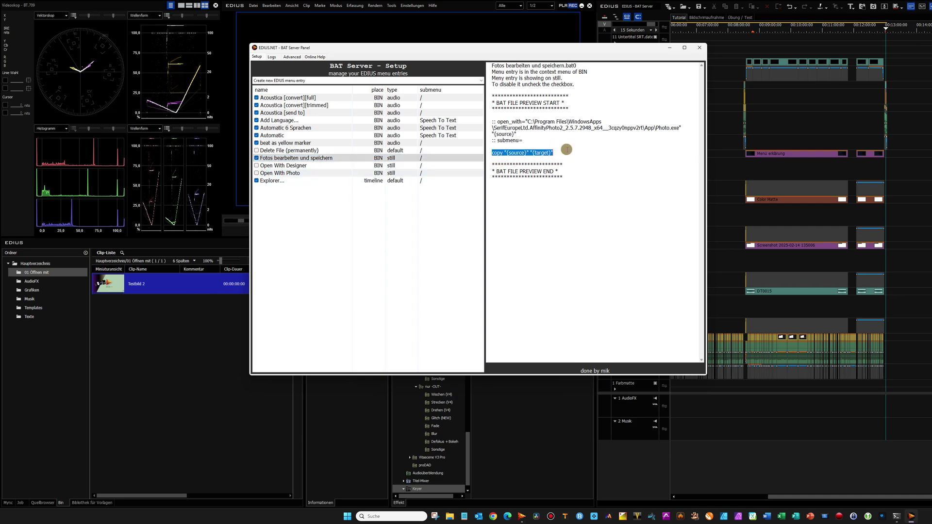
left_click_drag(484, 49, 552, 57)
- Open the Testbild 2 bin clip in Affinity Photo through the Fotos bearbeiten und speichern entry
left_click(189, 288)
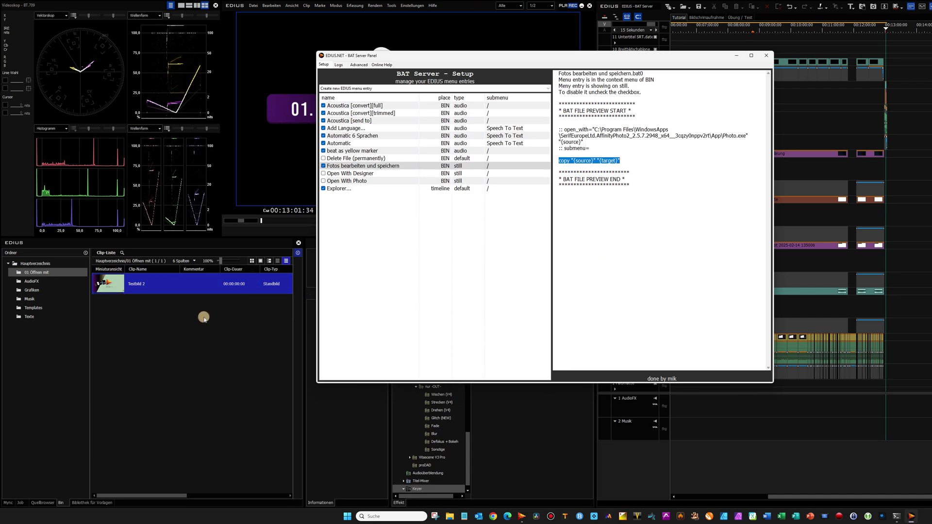
left_click(203, 317)
right_click(198, 290)
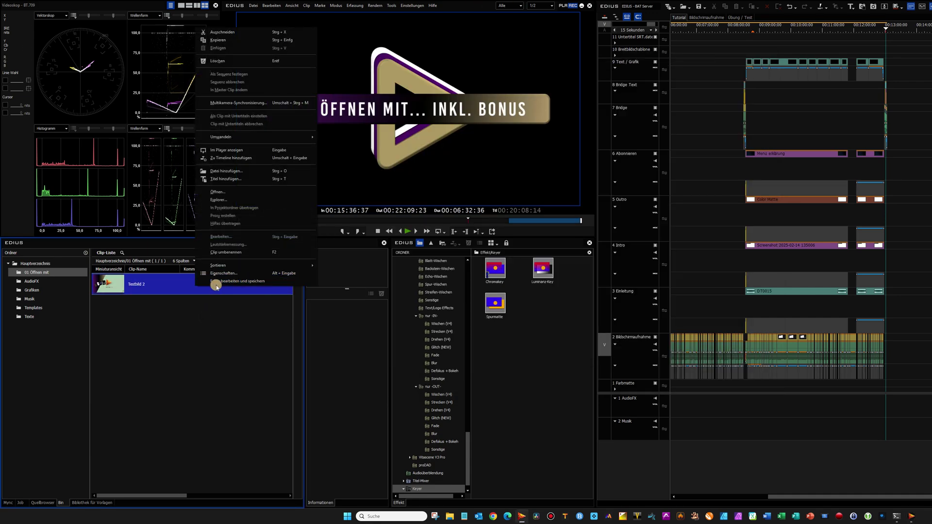
left_click(235, 282)
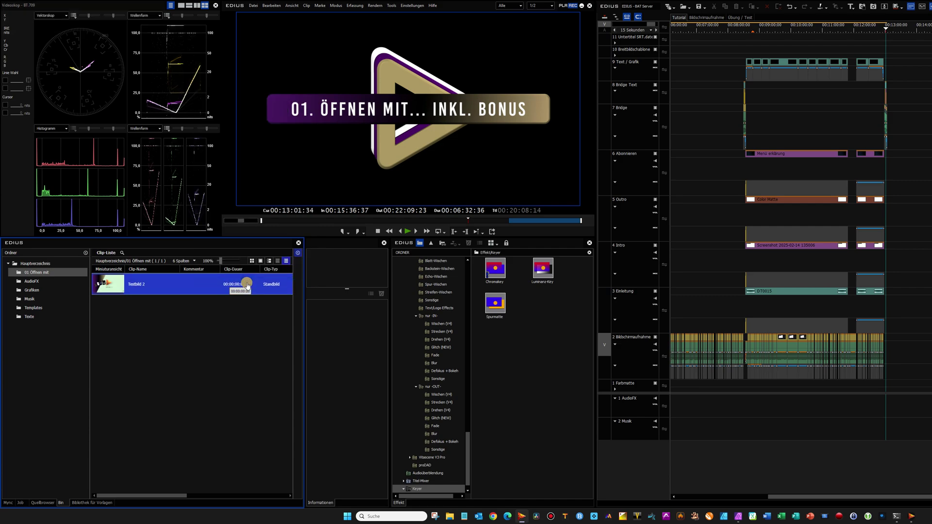
double_click(247, 285)
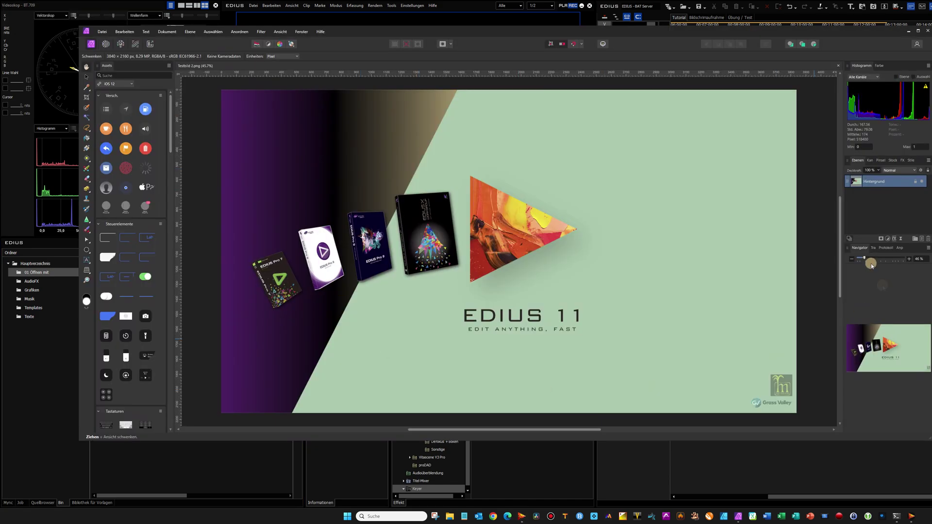
- Examine Testbild 2.png and Testbild 2_bat.png in the 01 Öffnen mit folder on DATA/EDIUS (V:)
left_click(451, 517)
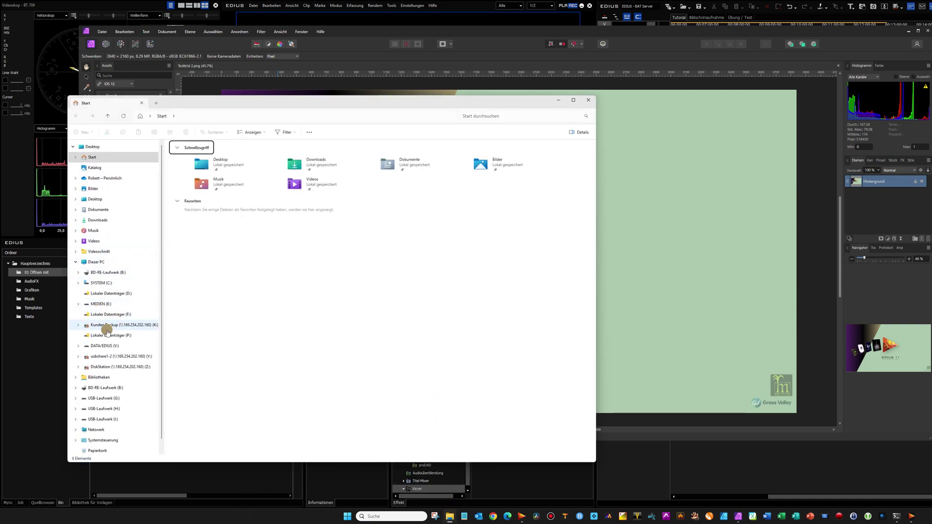
left_click(104, 346)
double_click(386, 163)
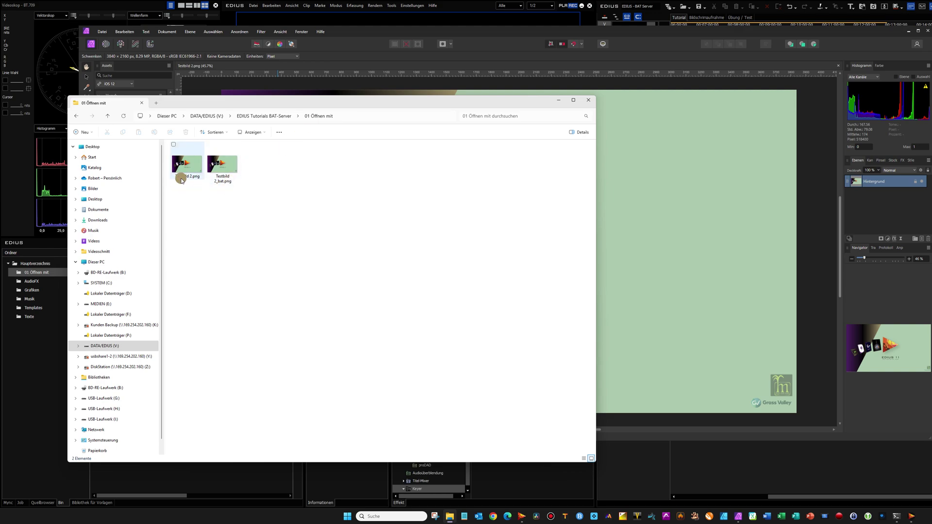
mouse_move(187, 178)
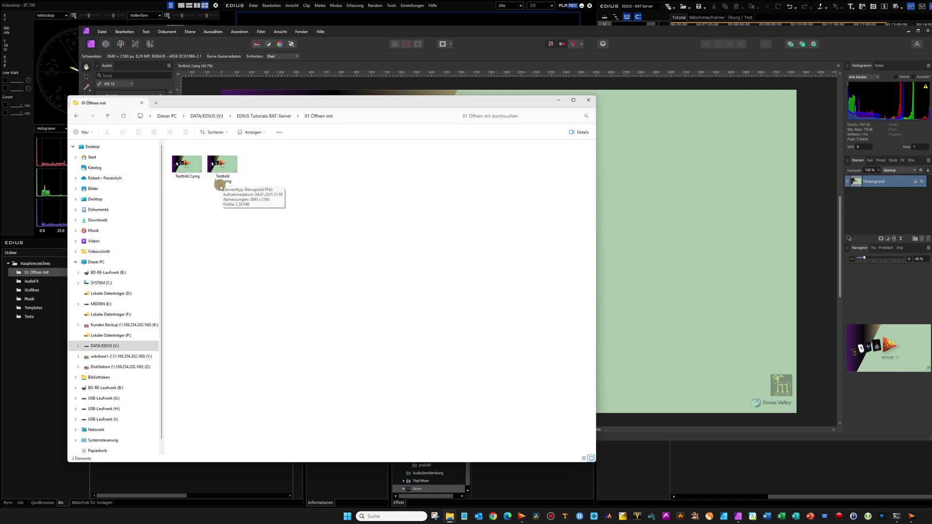
mouse_move(224, 177)
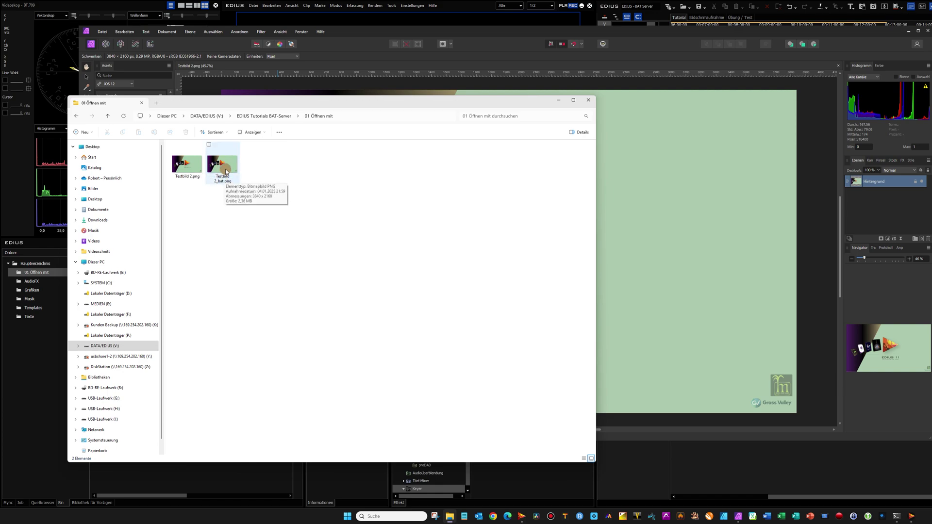
left_click(188, 165)
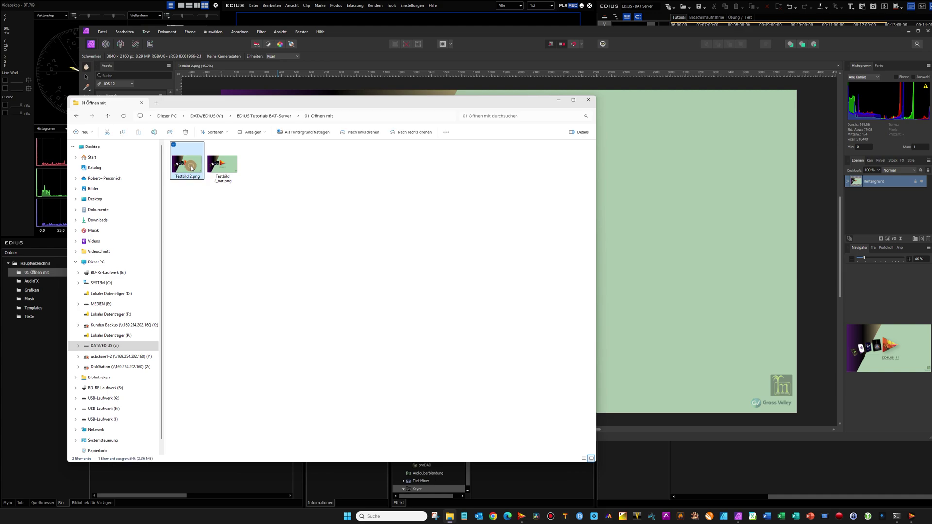
- Switch to Affinity Photo and add an Invertieren adjustment above the Hintergrund layer of Testbild 2.png
left_click(664, 149)
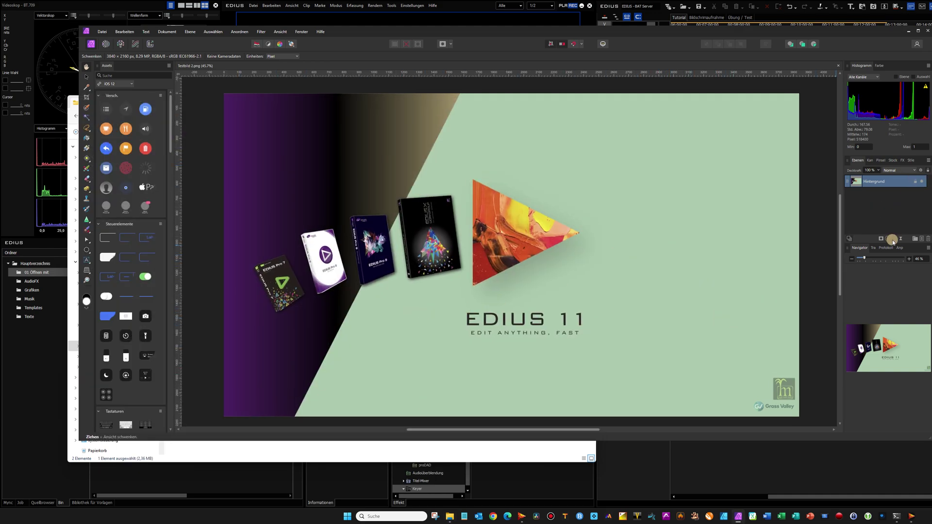
left_click(892, 239)
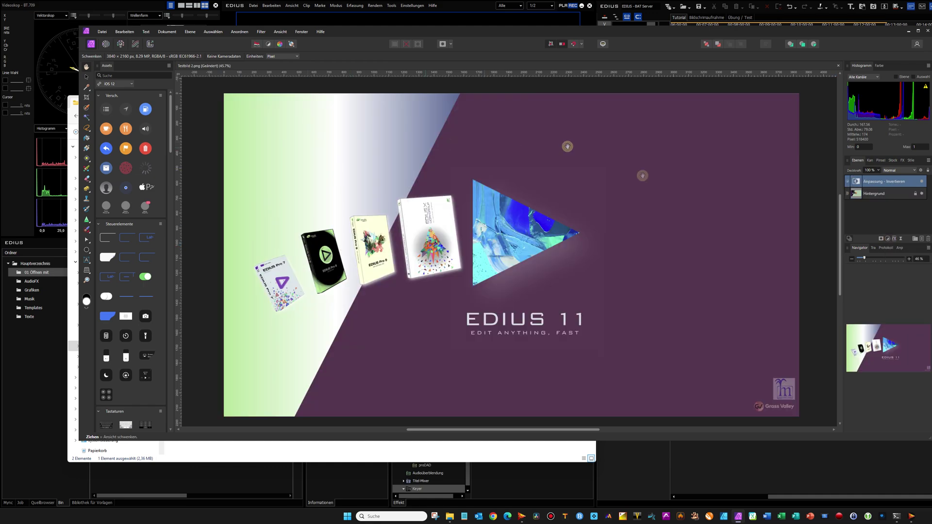
left_click(906, 376)
- Save the inverted Testbild 2.png with the Reduziert speichern option and close Affinity Photo
left_click(100, 32)
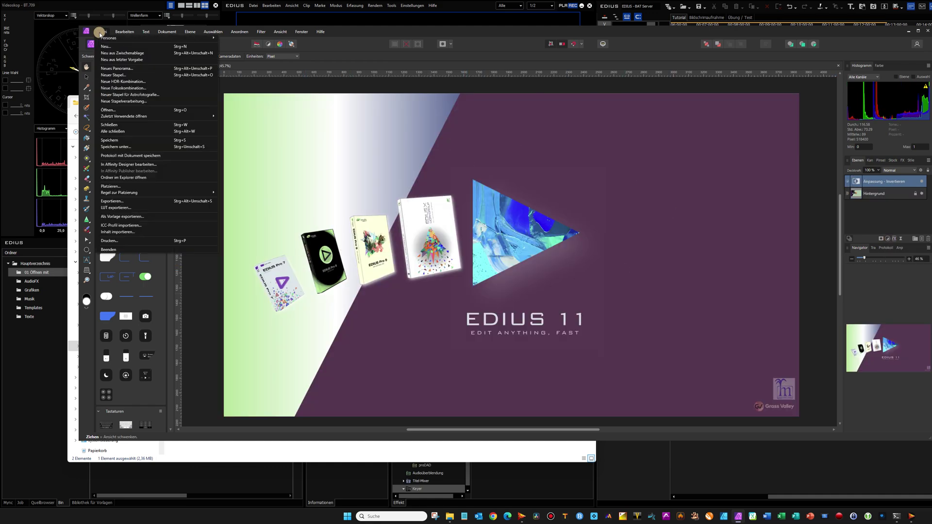
left_click(130, 140)
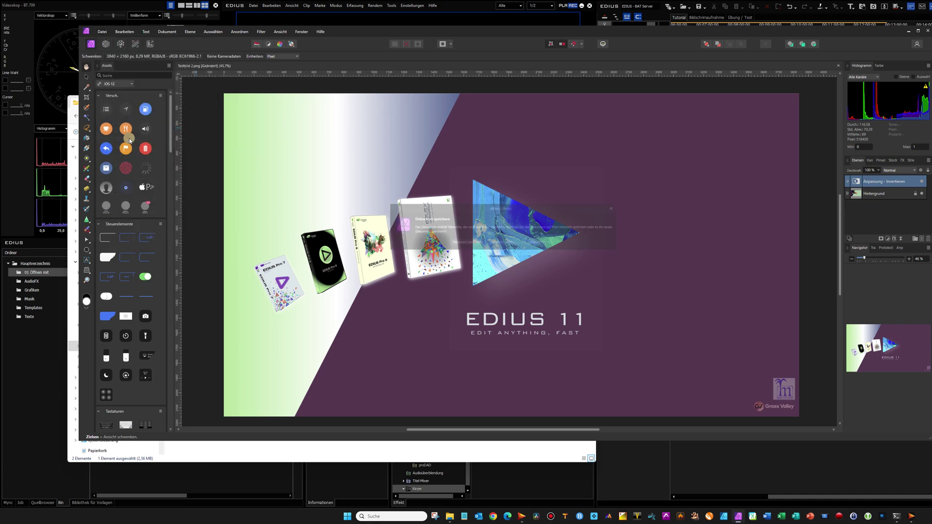
left_click_drag(464, 208, 328, 154)
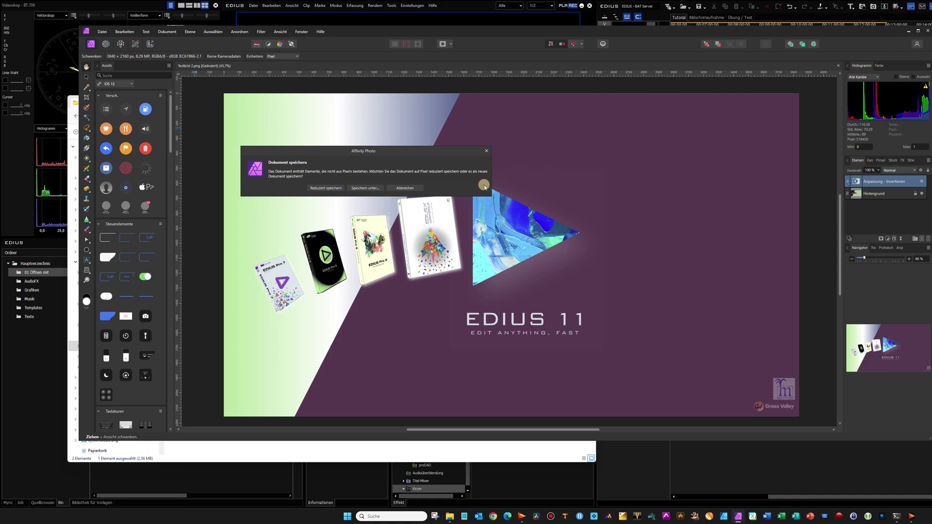
left_click(325, 189)
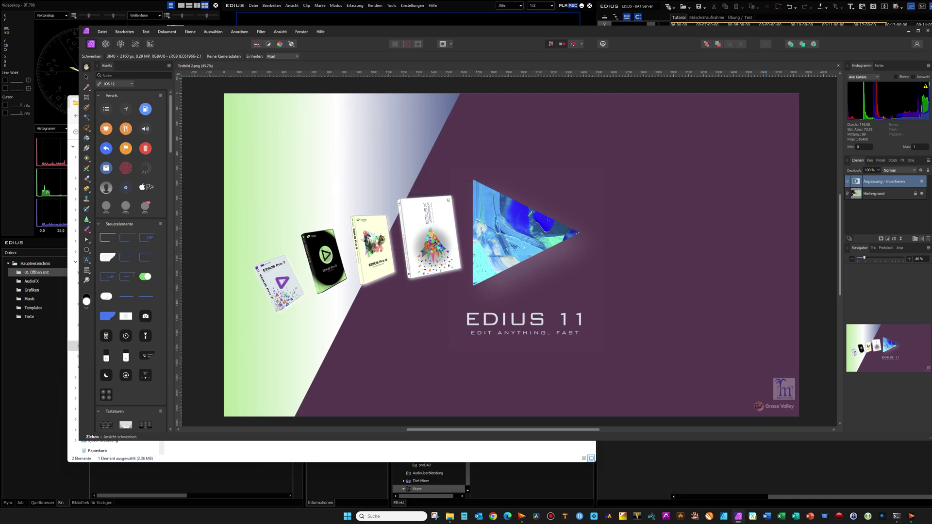
left_click(929, 31)
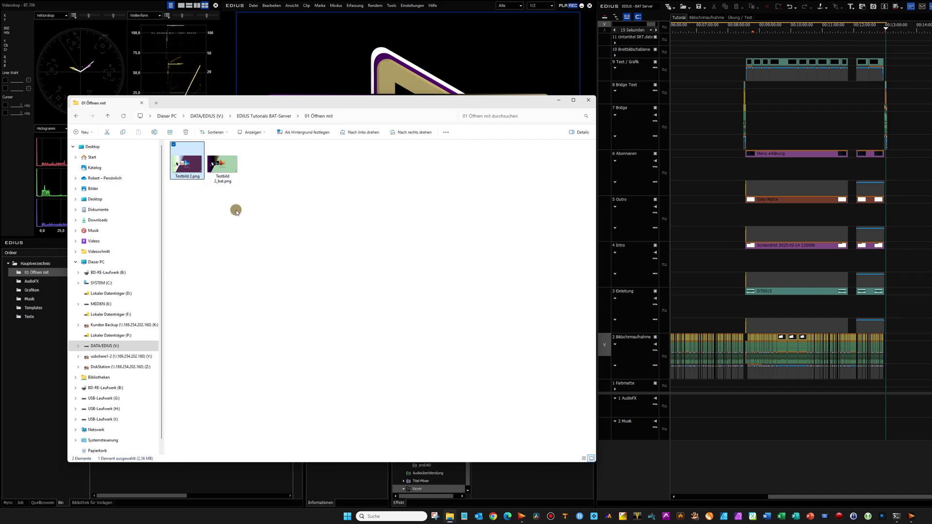
- Switch to EDIUS and reopen the Testbild 2 bin clip in Affinity Photo through the Fotos bearbeiten und speichern entry
left_click(219, 467)
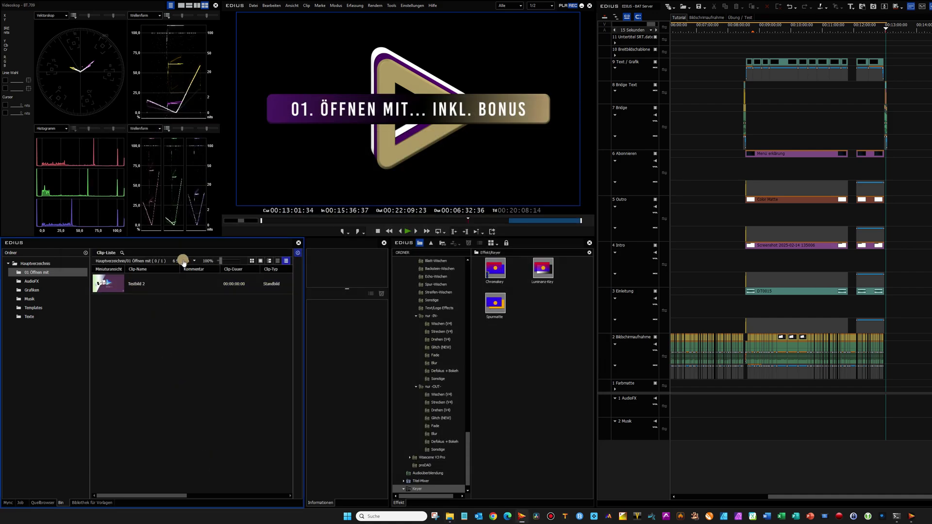
left_click(164, 283)
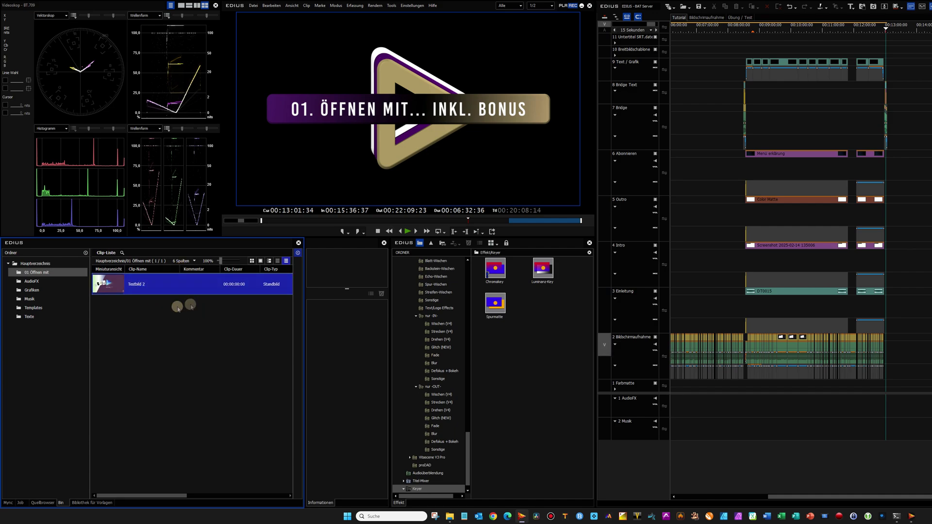
right_click(179, 287)
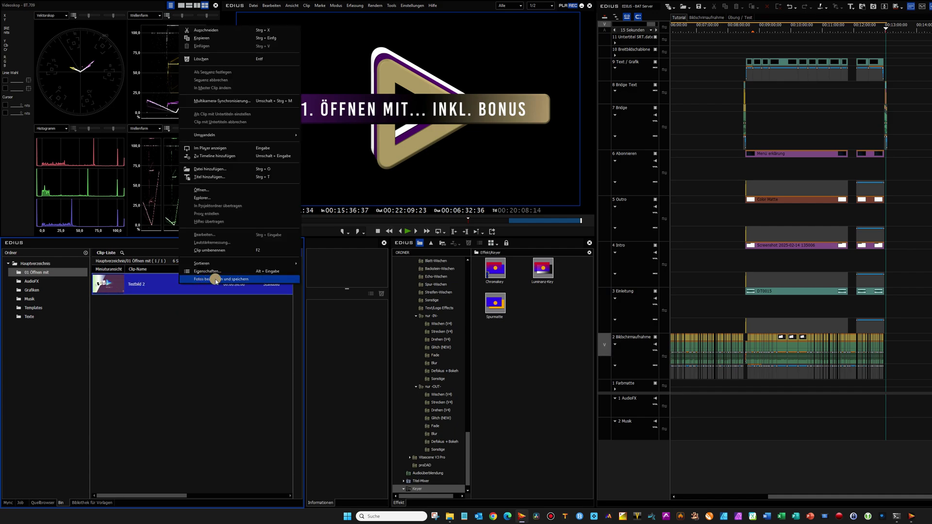
key("Escape")
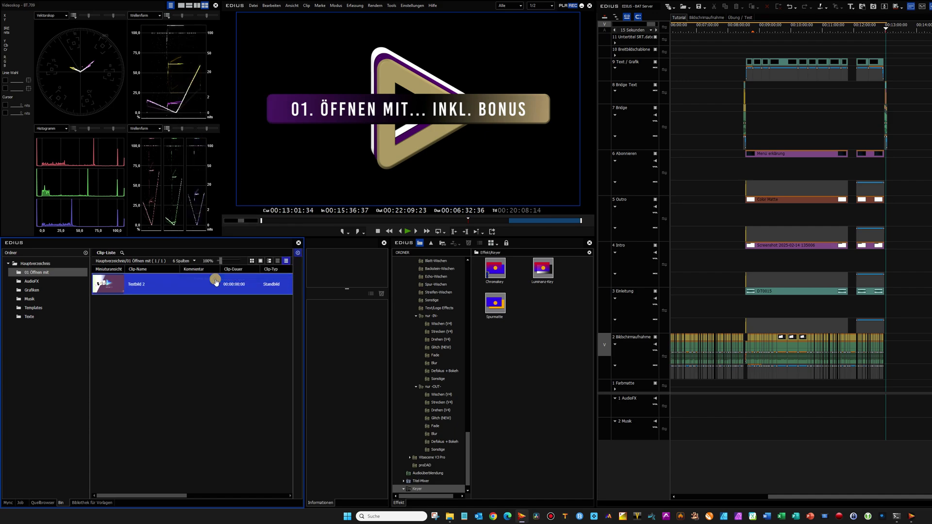
left_click(451, 518)
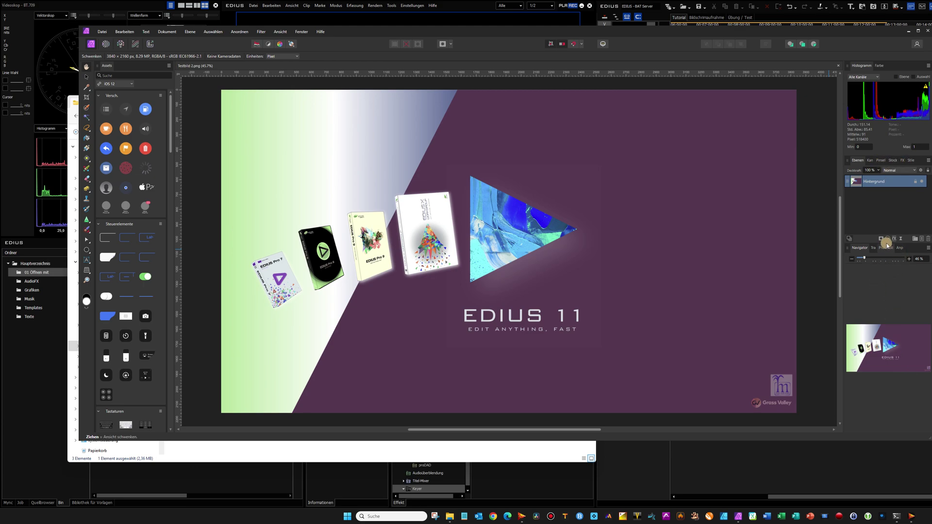
- Add LUT and Objektivfilter adjustments to Testbild 2.png, save the image and close Affinity Photo
key("ctrl+v")
left_click(102, 32)
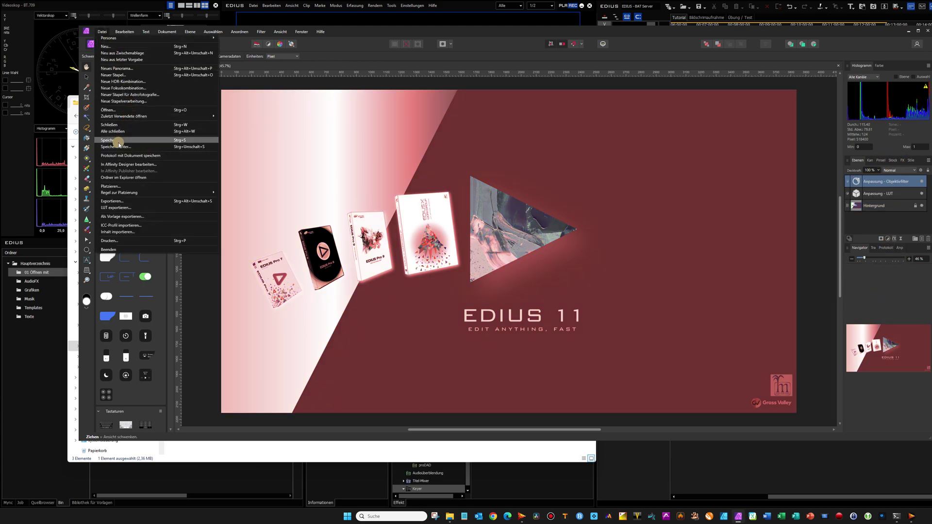
left_click(120, 140)
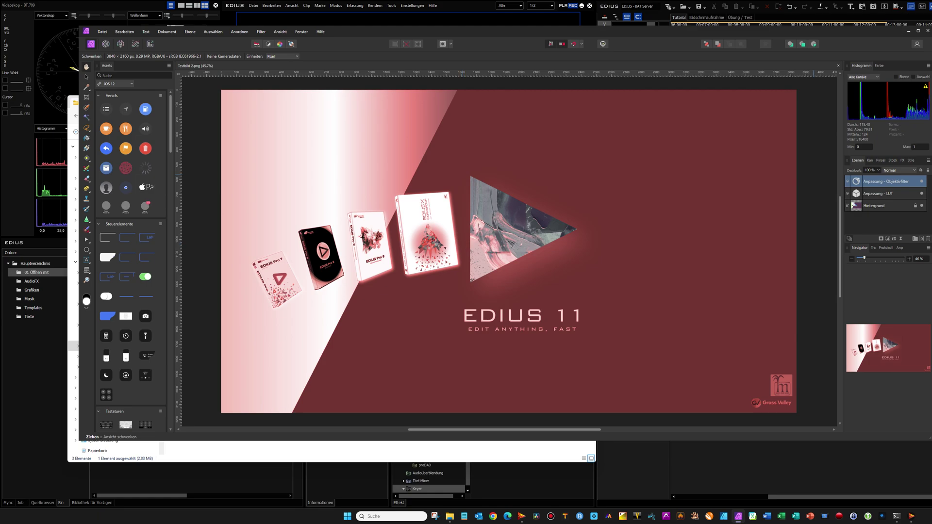
left_click(928, 31)
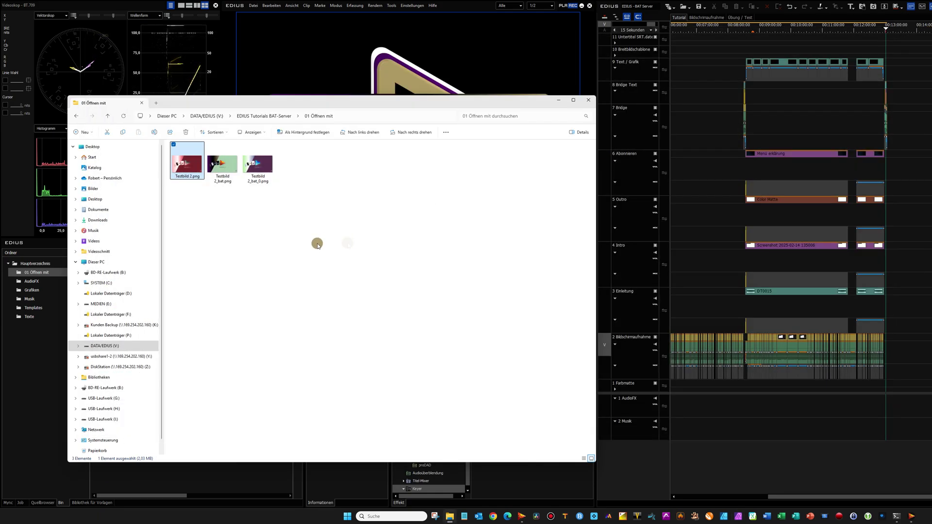
- Compare the saved Testbild 2.png and its backup copies in the 01 Öffnen mit folder with the Testbild 2 clip in the EDIUS bin
left_click(183, 202)
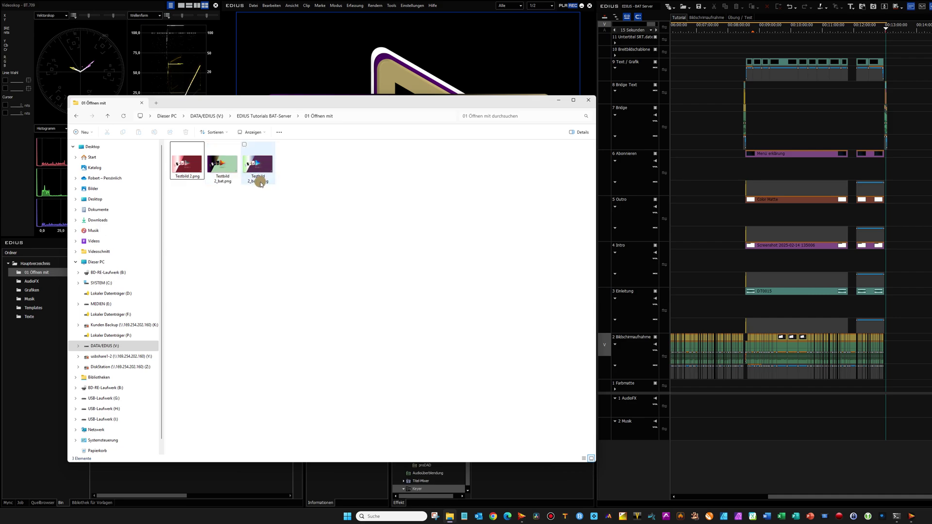
left_click(183, 171)
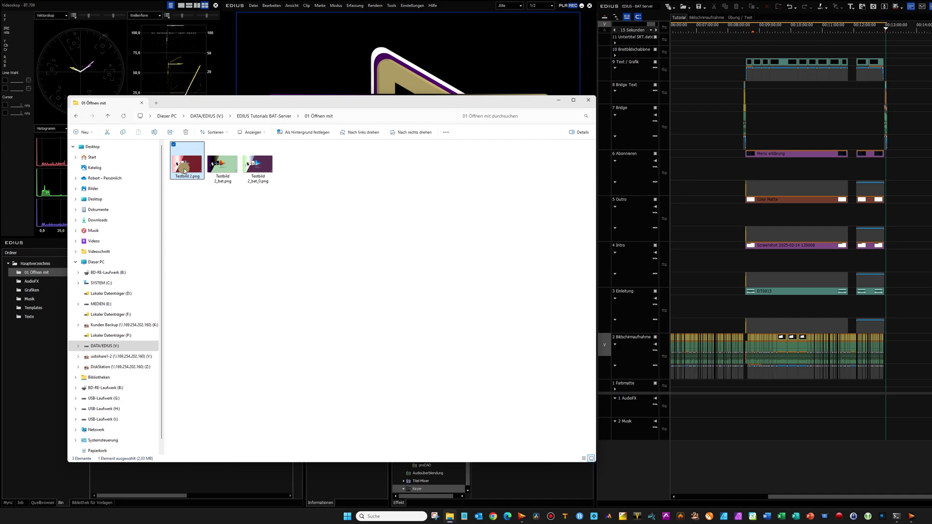
left_click_drag(289, 104, 654, 86)
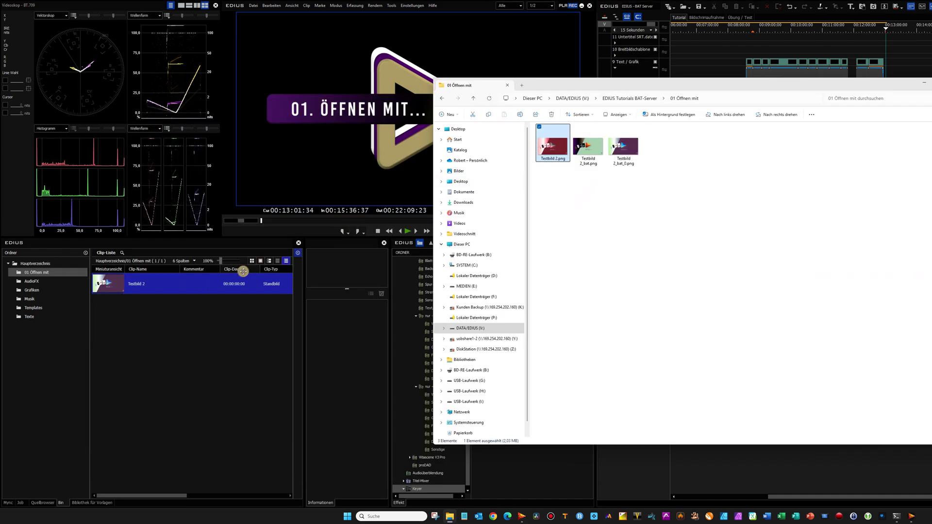
left_click(171, 315)
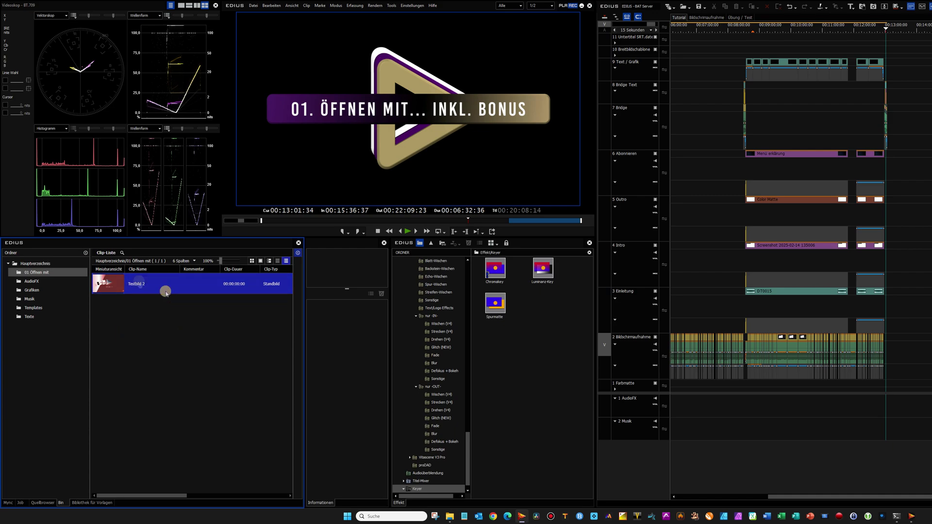
- Import Testbild 2_bat.png from the 01 Öffnen mit folder into the EDIUS bin below the Testbild 2 clip
left_click(450, 516)
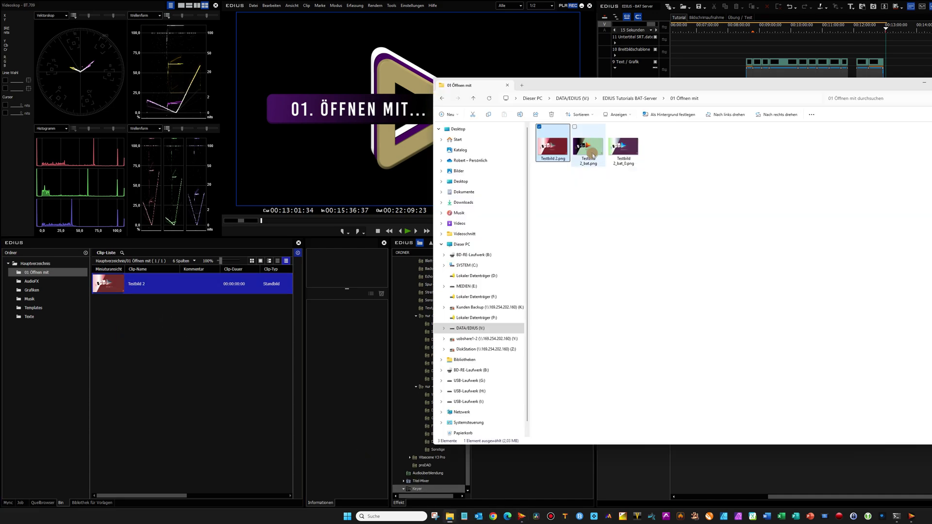
left_click(591, 154)
left_click_drag(592, 153, 147, 309)
- Open the Testbild 2_bat clip through Fotos bearbeiten und speichern, save it in Affinity Photo without edits and close the program
right_click(189, 305)
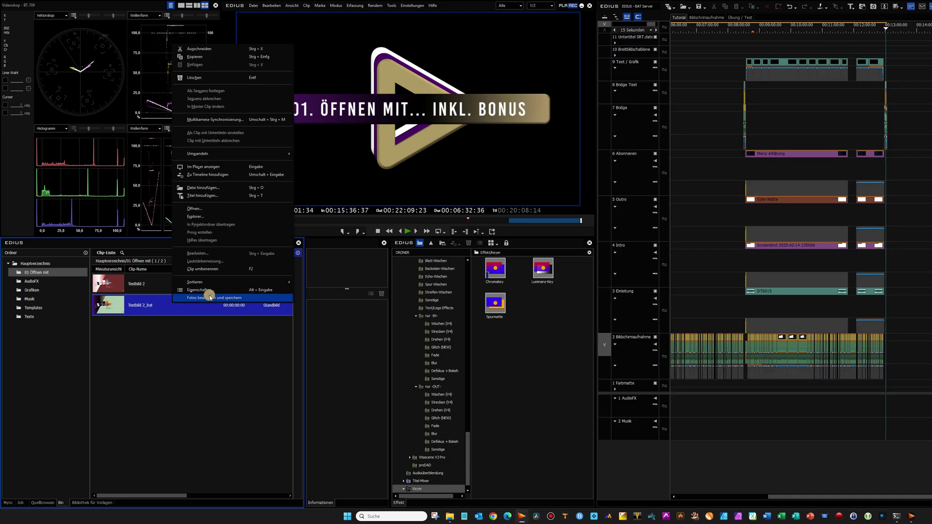
left_click(209, 292)
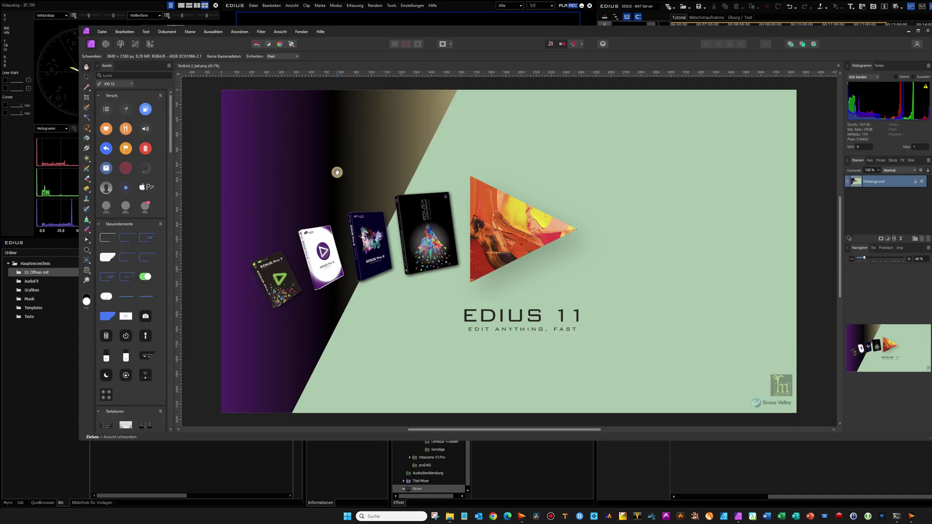
left_click(103, 32)
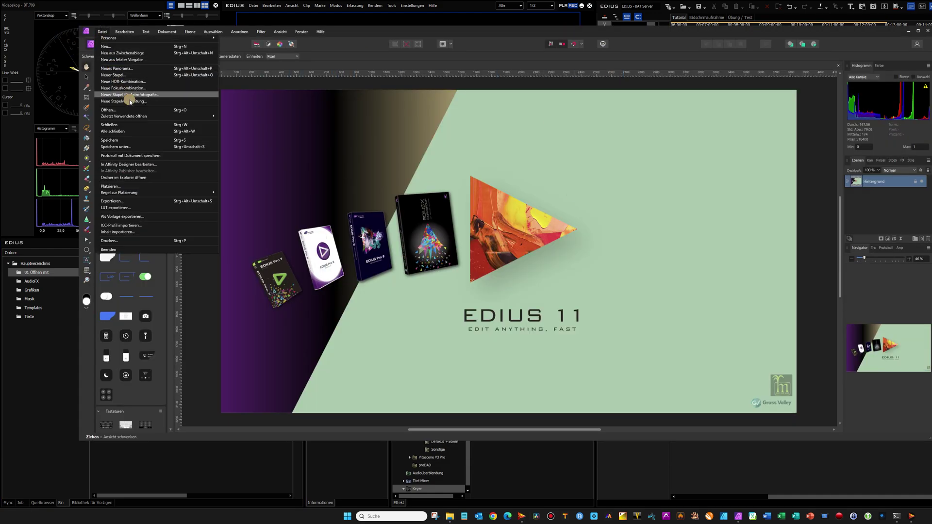
left_click(129, 141)
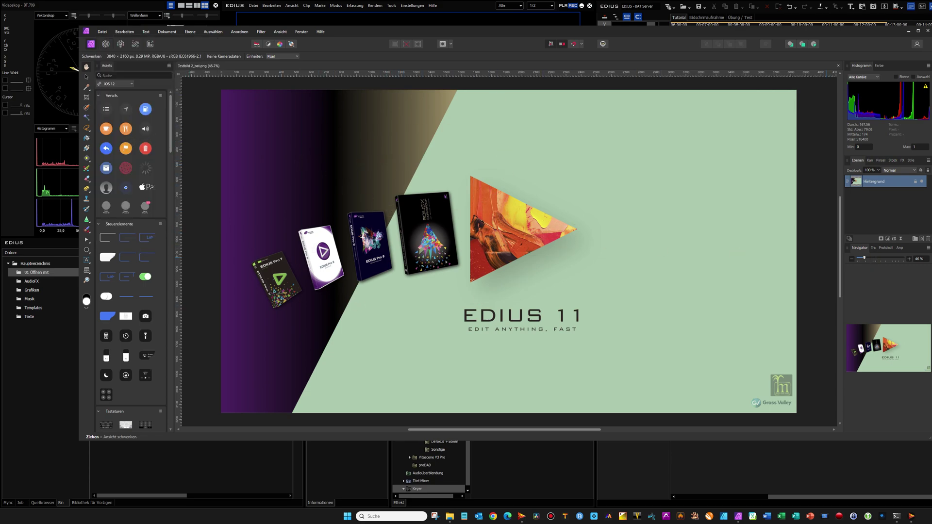
left_click(927, 30)
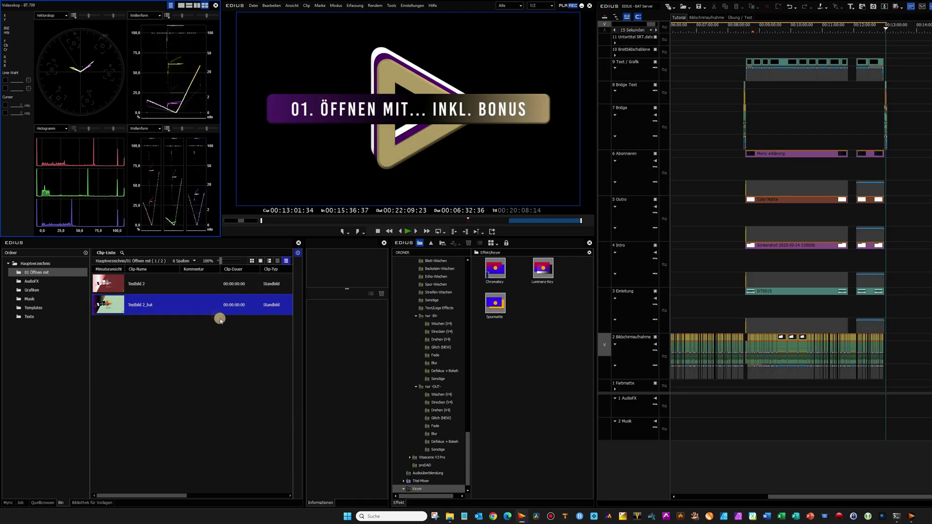
- Return to the 01 Öffnen mit folder in File Explorer and examine Testbild 2_bat_bat.png beside the other image files
left_click(449, 516)
left_click_drag(686, 92, 486, 92)
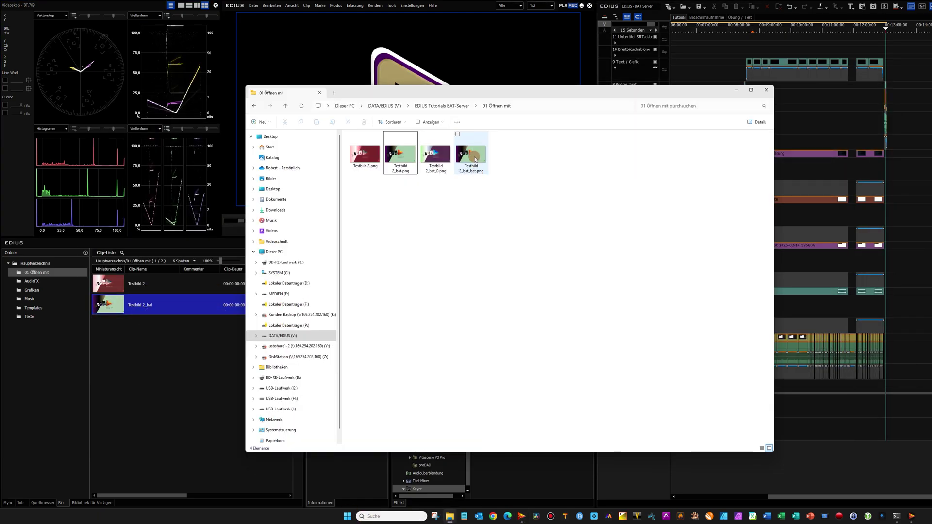
left_click(471, 155)
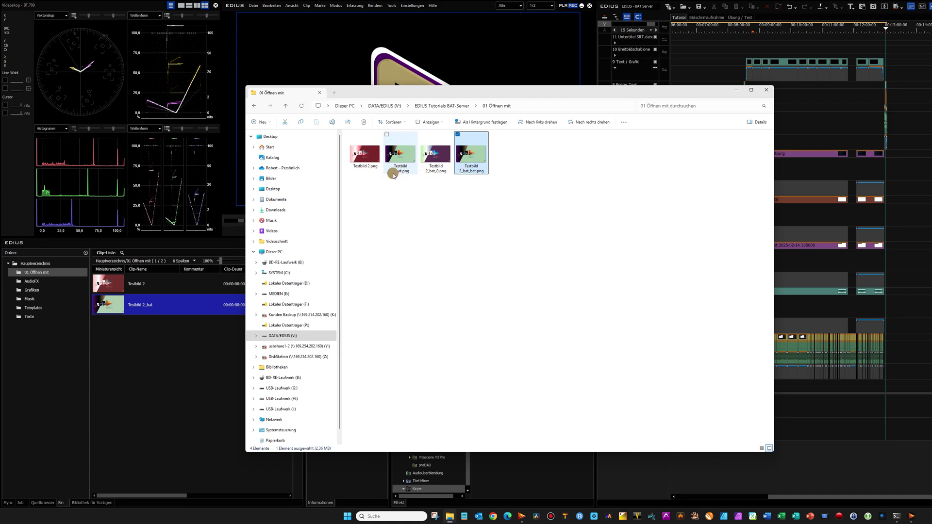